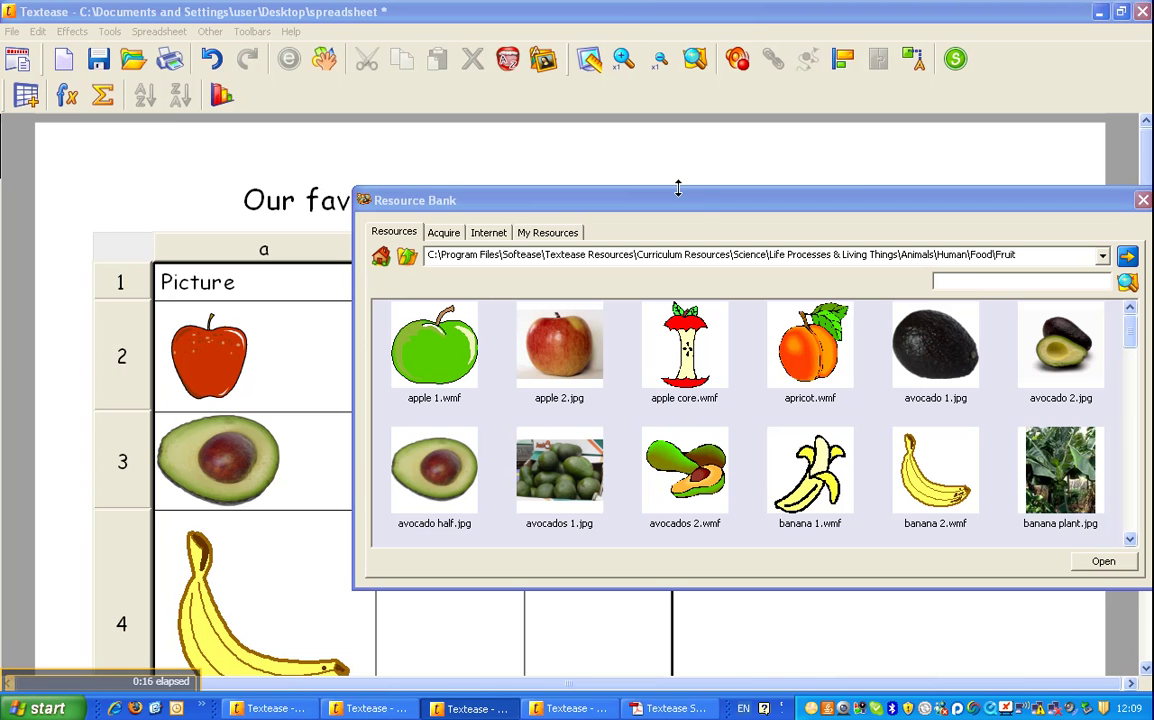
# Insert the picture blueberries 1.wmf from the Resource Bank's Fruit folder into cell a5, and close the Resource Bank
pyautogui.moveTo(704, 206); pyautogui.dragTo(694, 554)
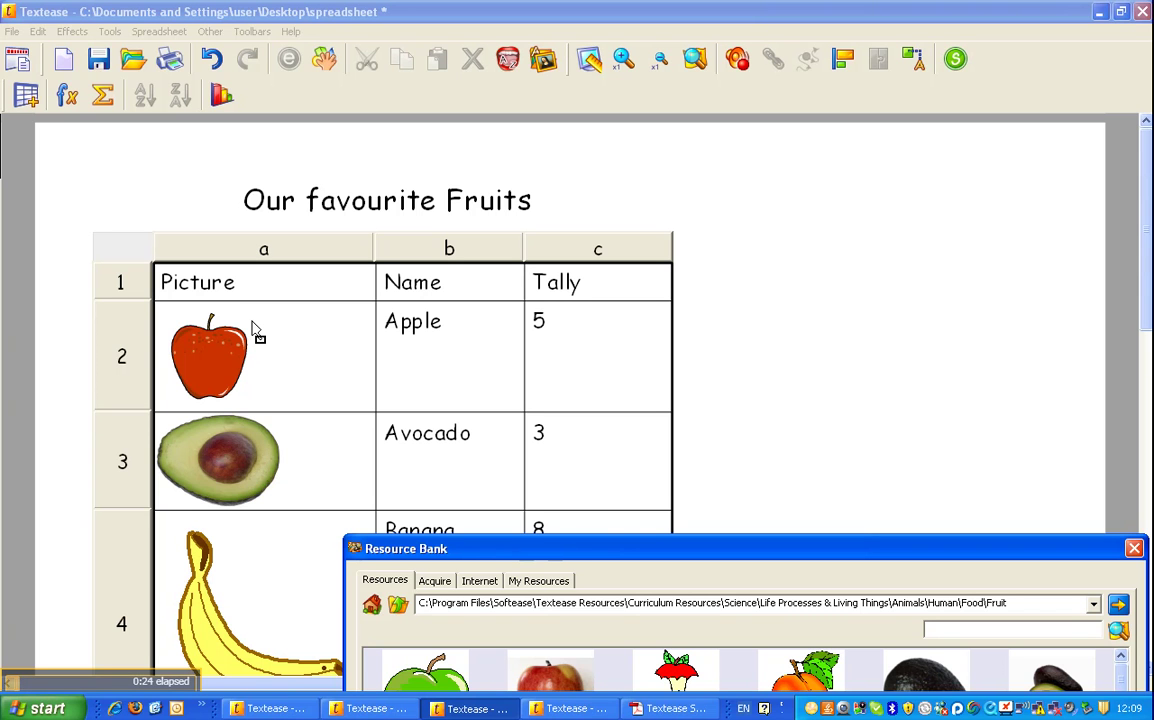
pyautogui.moveTo(648, 567); pyautogui.dragTo(773, 97)
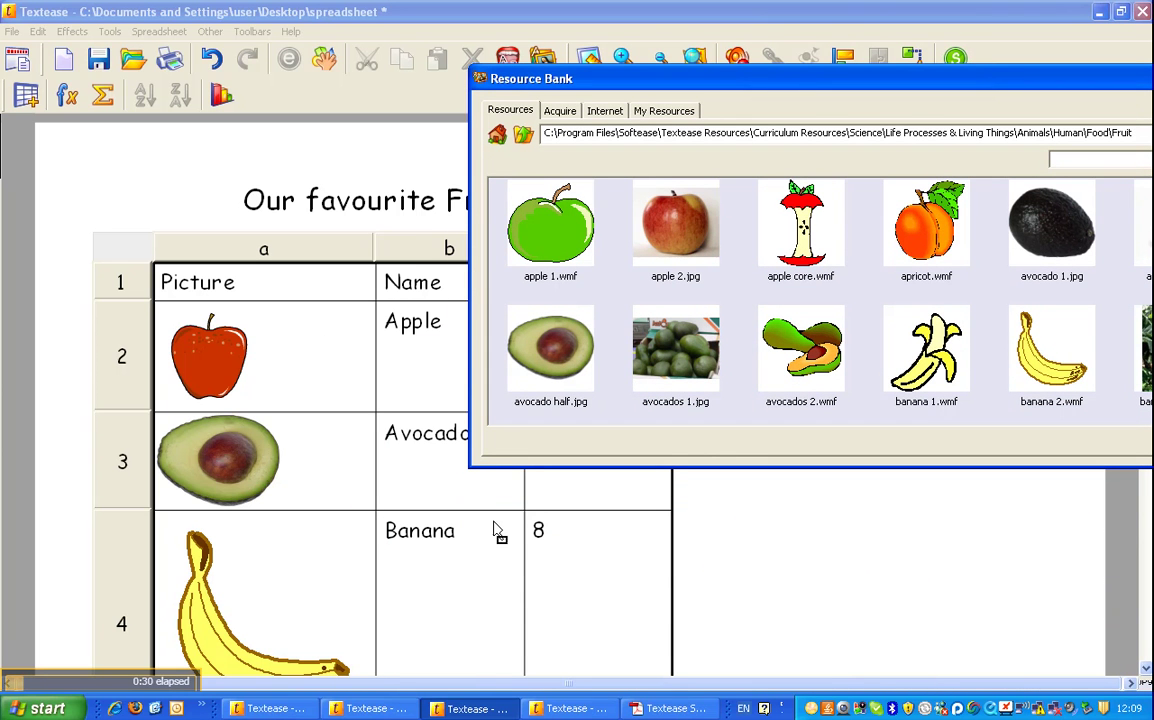
pyautogui.click(344, 557)
pyautogui.click(344, 557)
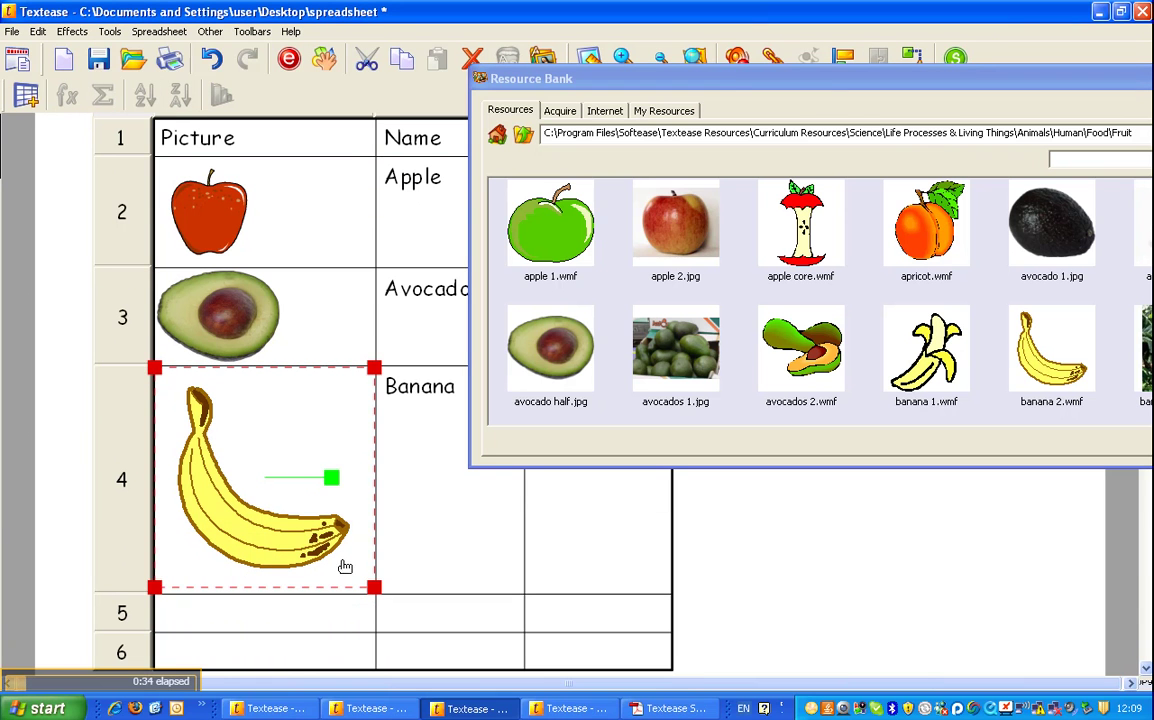
pyautogui.click(346, 619)
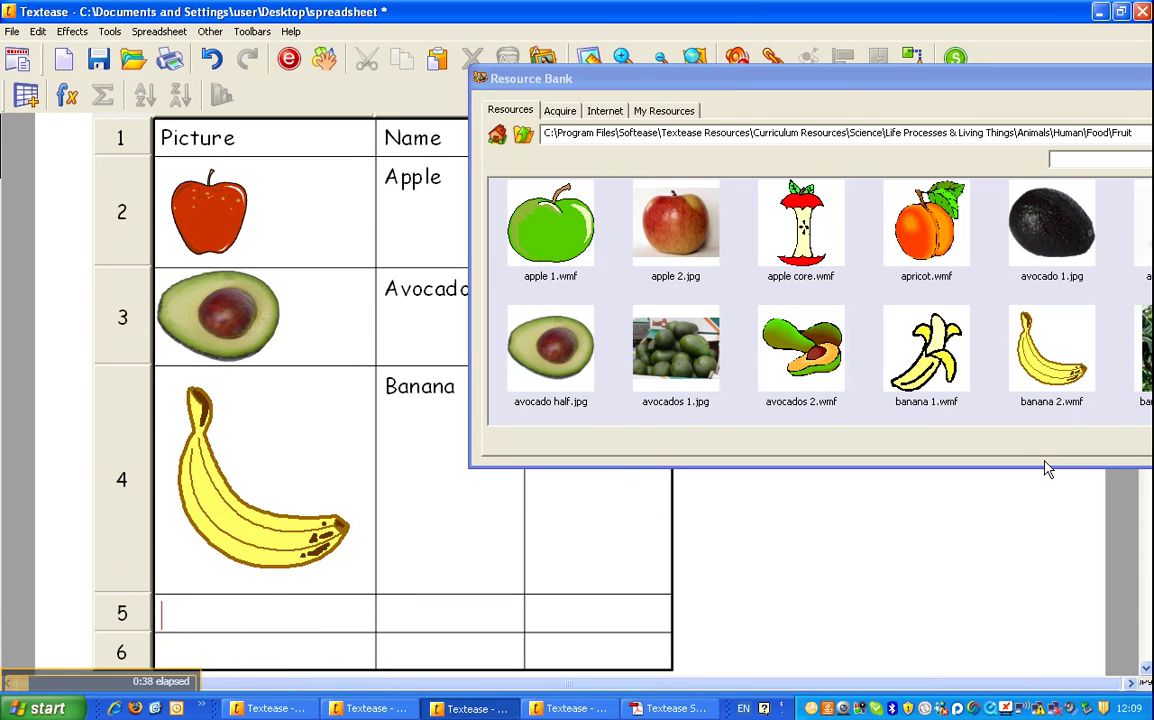
pyautogui.moveTo(893, 86); pyautogui.dragTo(601, 45)
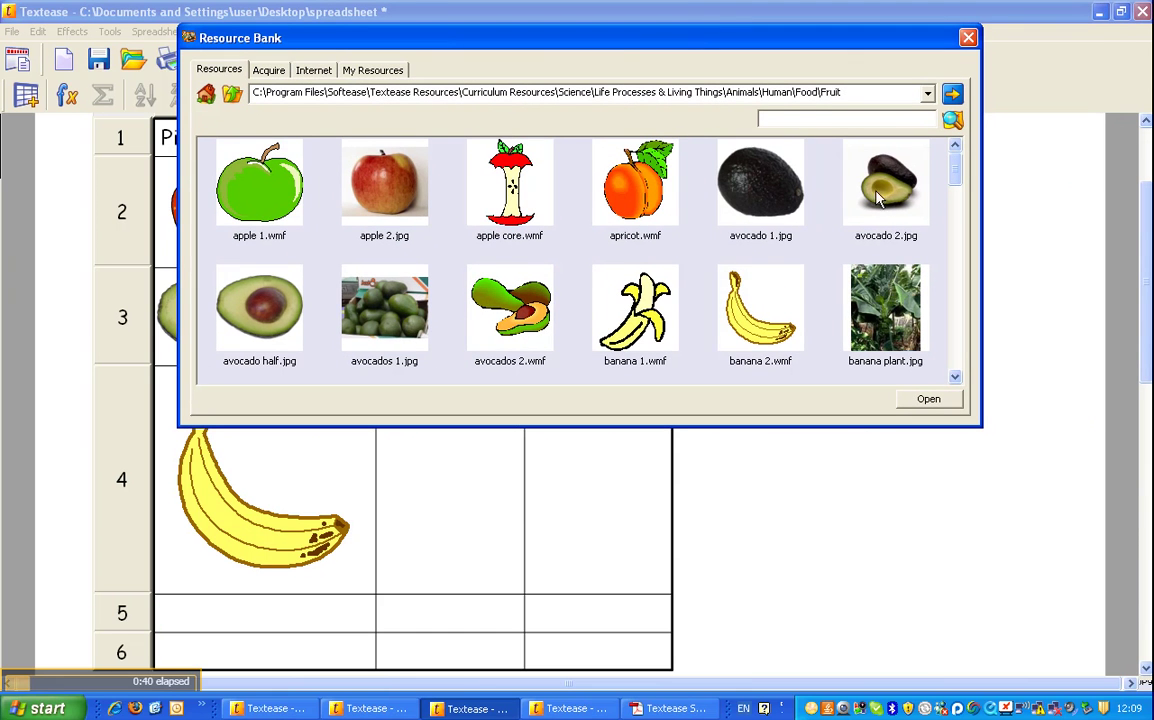
pyautogui.scroll(-1, 900, 345)
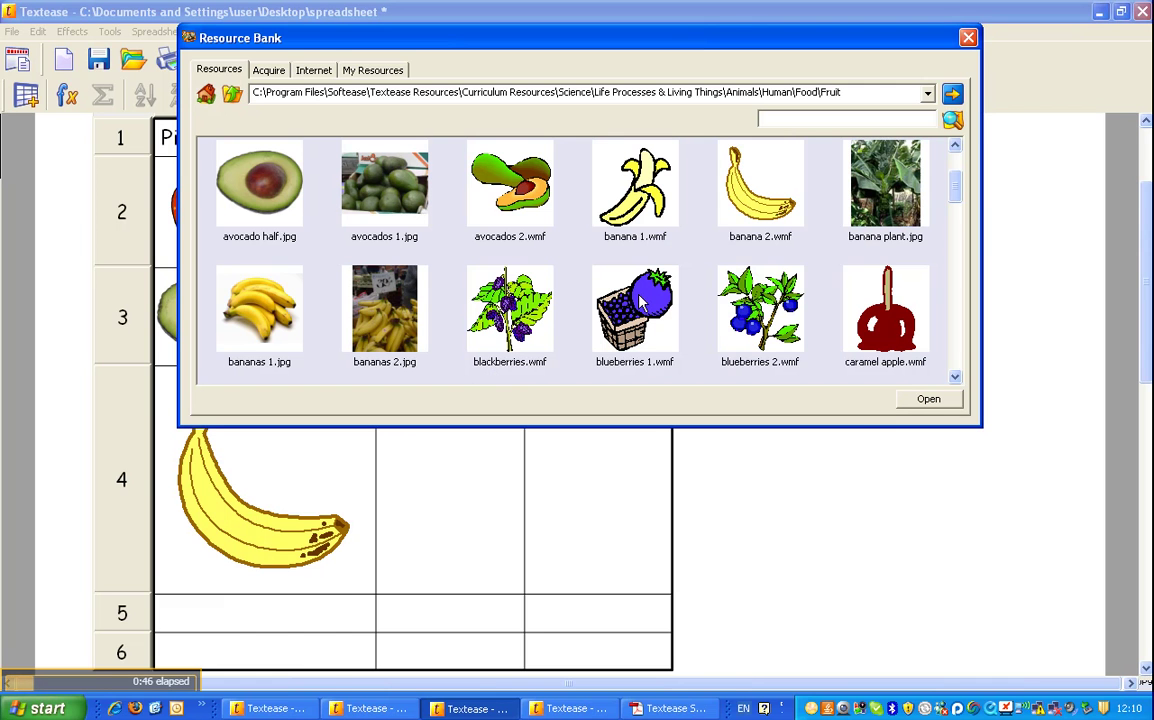
pyautogui.moveTo(641, 301); pyautogui.dragTo(358, 625)
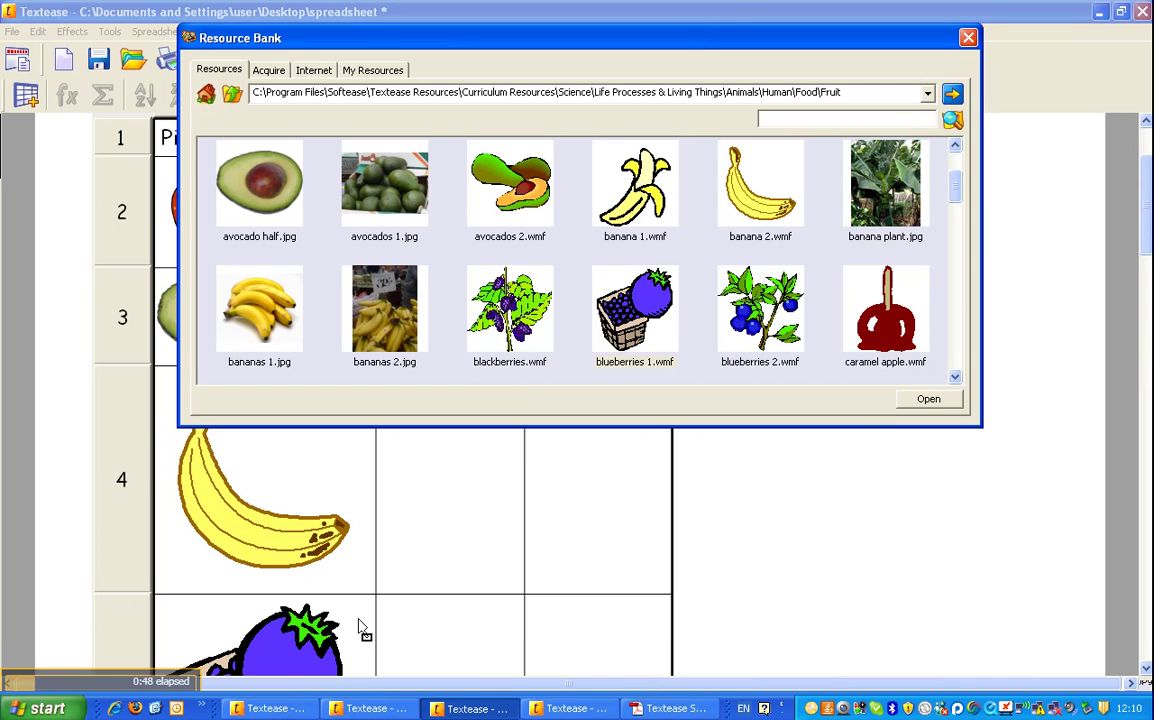
pyautogui.click(966, 37)
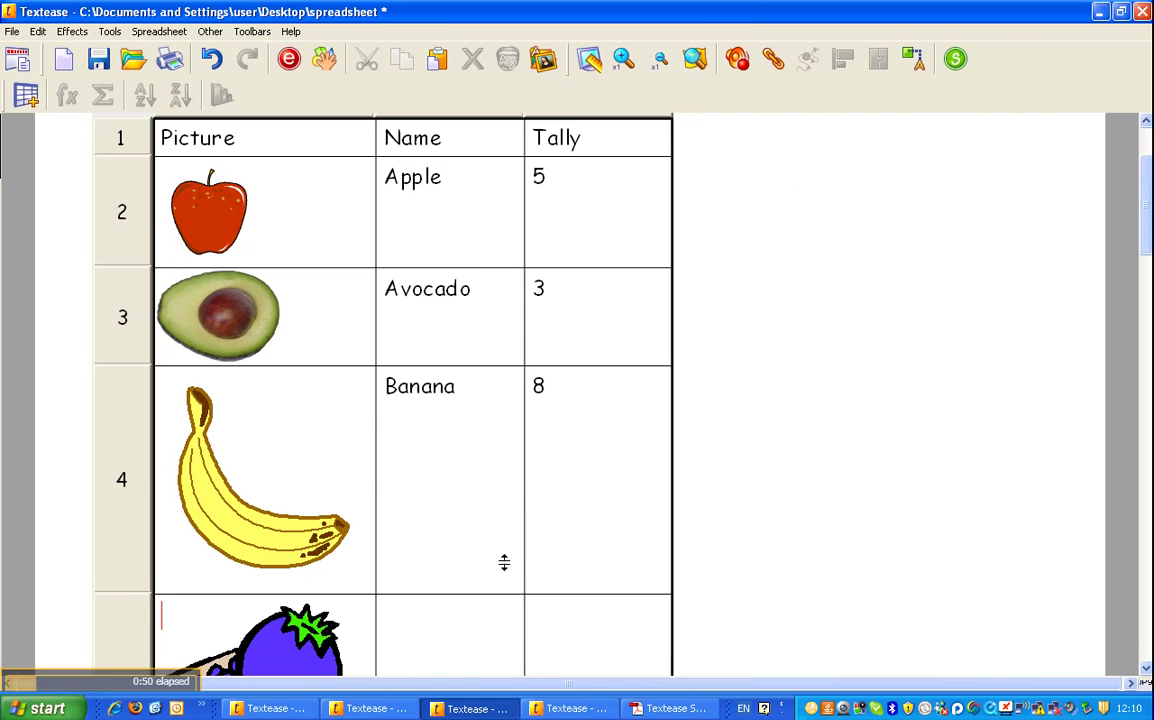
# Shrink the blueberries picture in cell a5 to a little over half its size
pyautogui.moveTo(1148, 185); pyautogui.dragTo(1141, 234)
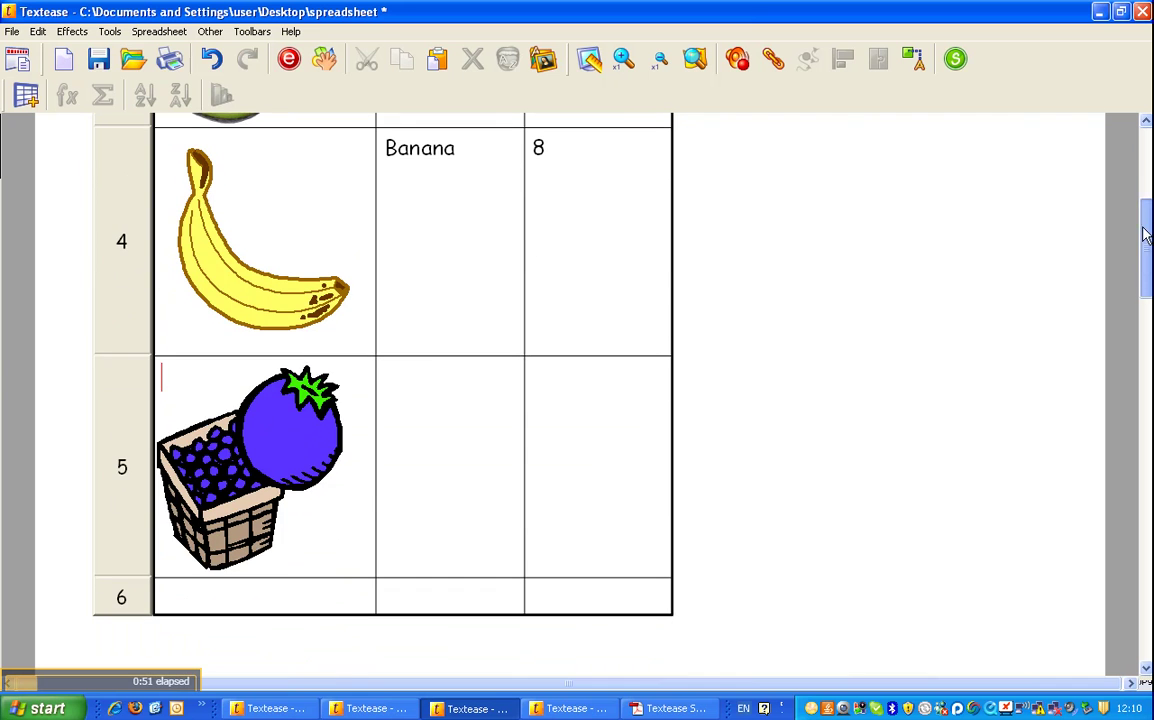
pyautogui.click(366, 481)
pyautogui.moveTo(354, 354); pyautogui.dragTo(296, 412)
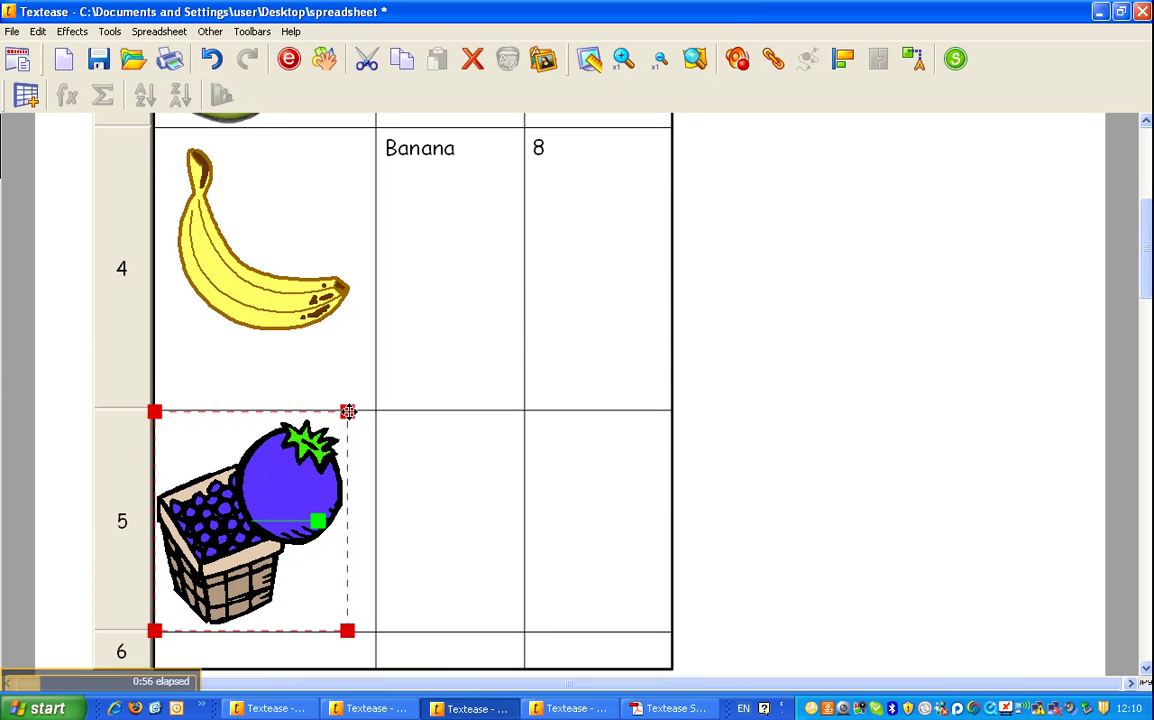
pyautogui.click(350, 415)
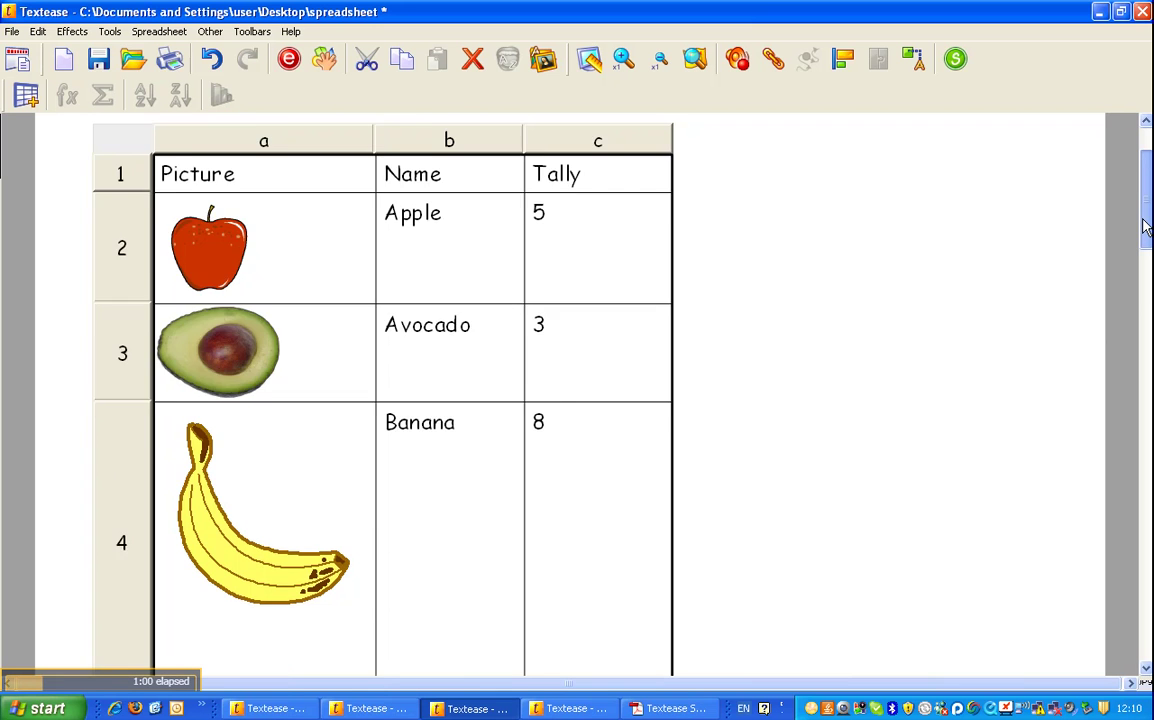
# Enter the name "Blueberries" in cell b5, beside the blueberries picture
pyautogui.click(450, 378)
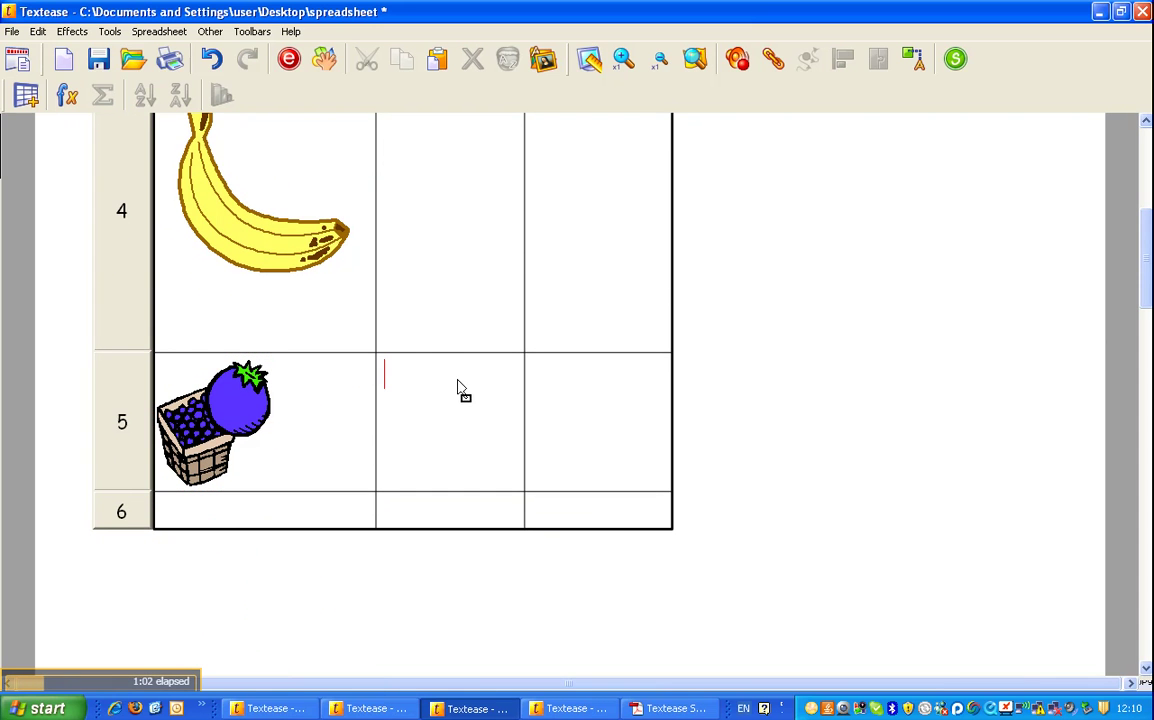
pyautogui.write('Blue')
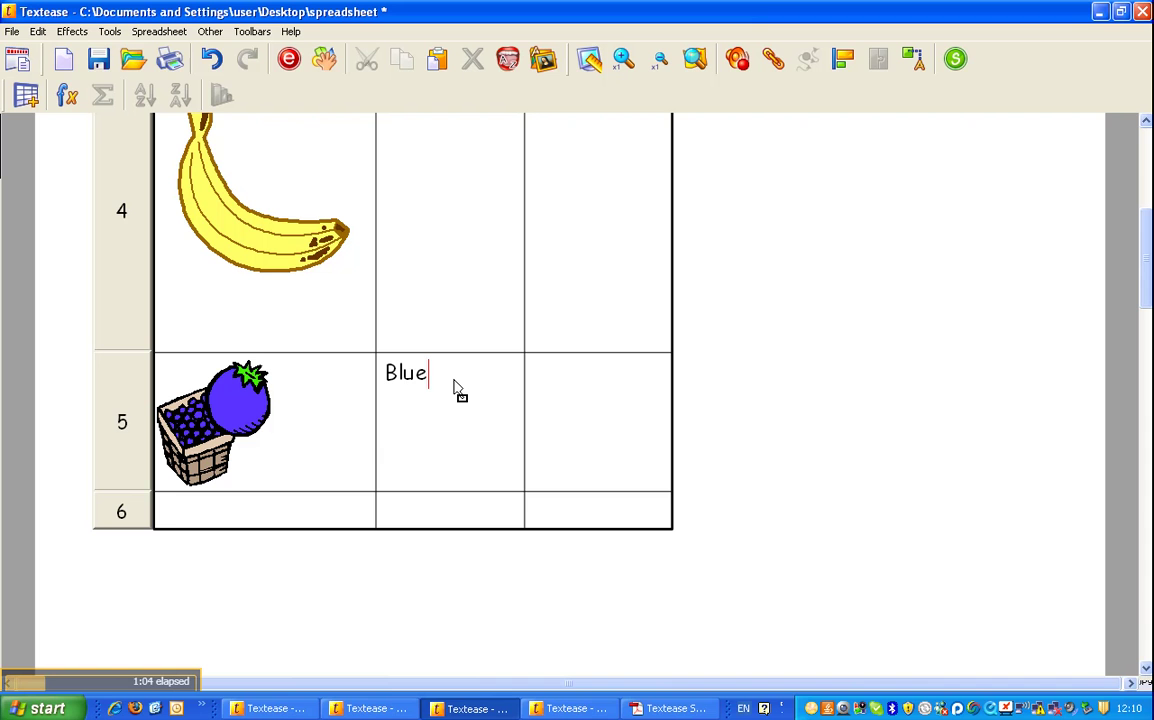
pyautogui.write('berries')
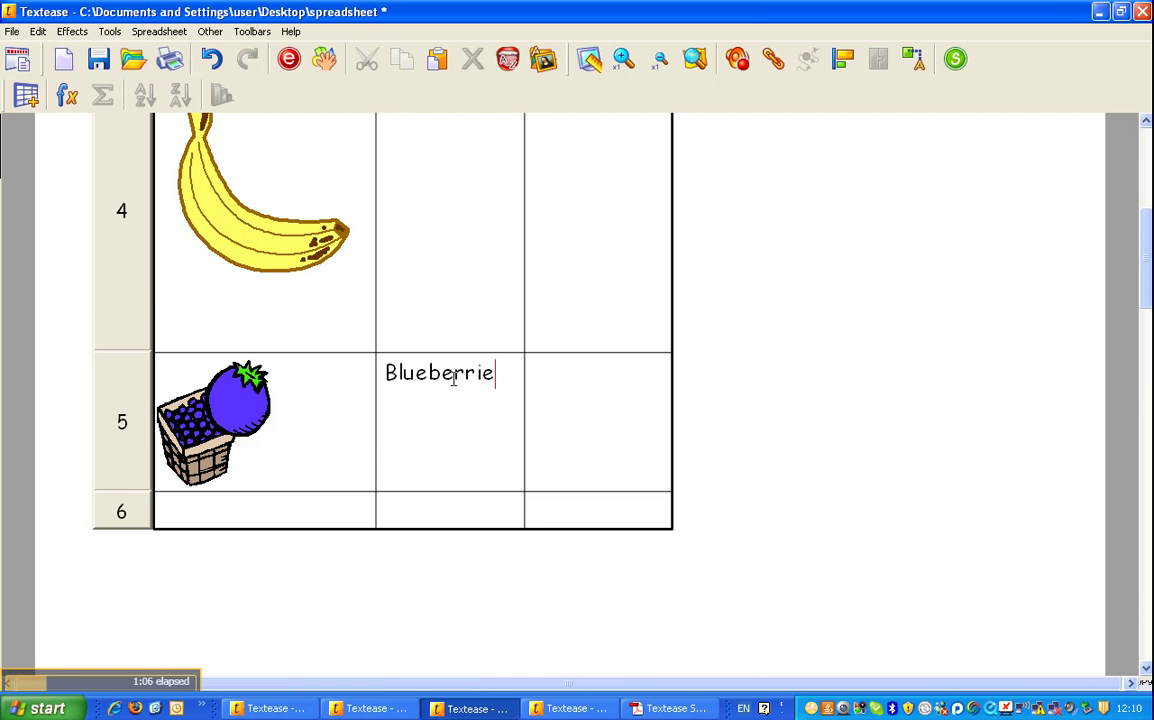
pyautogui.click(771, 373)
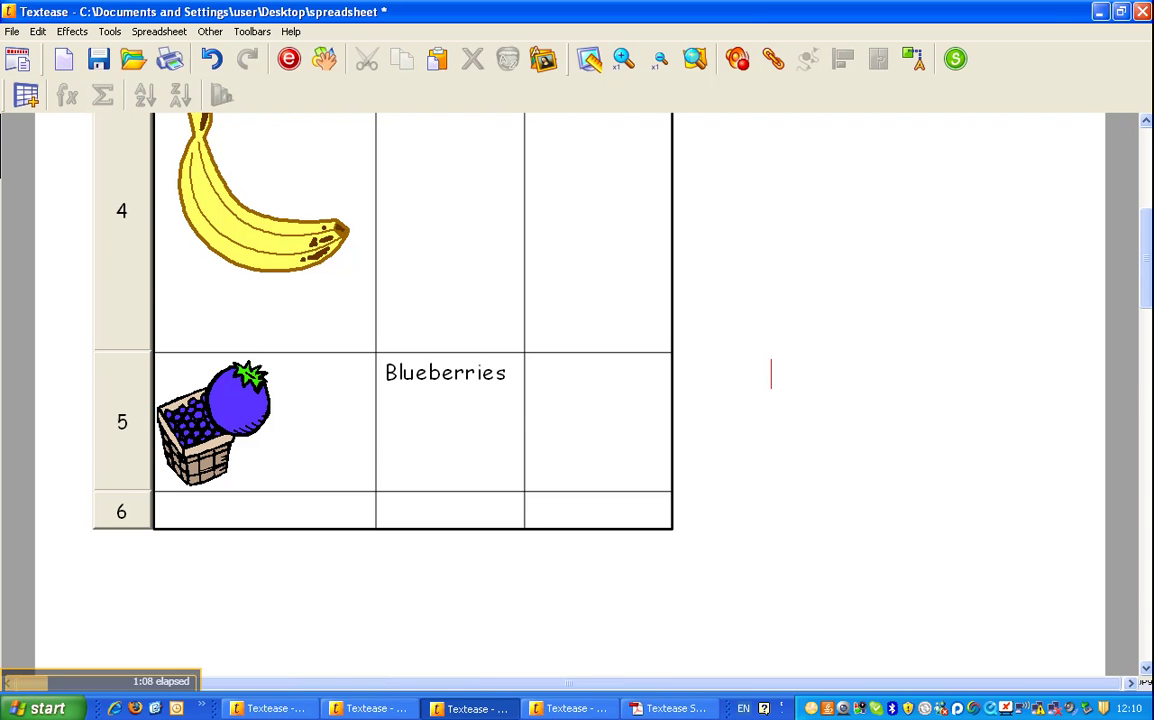
# Centre the contents of columns a and b both horizontally and vertically within their cells
pyautogui.moveTo(1148, 255); pyautogui.dragTo(1148, 183)
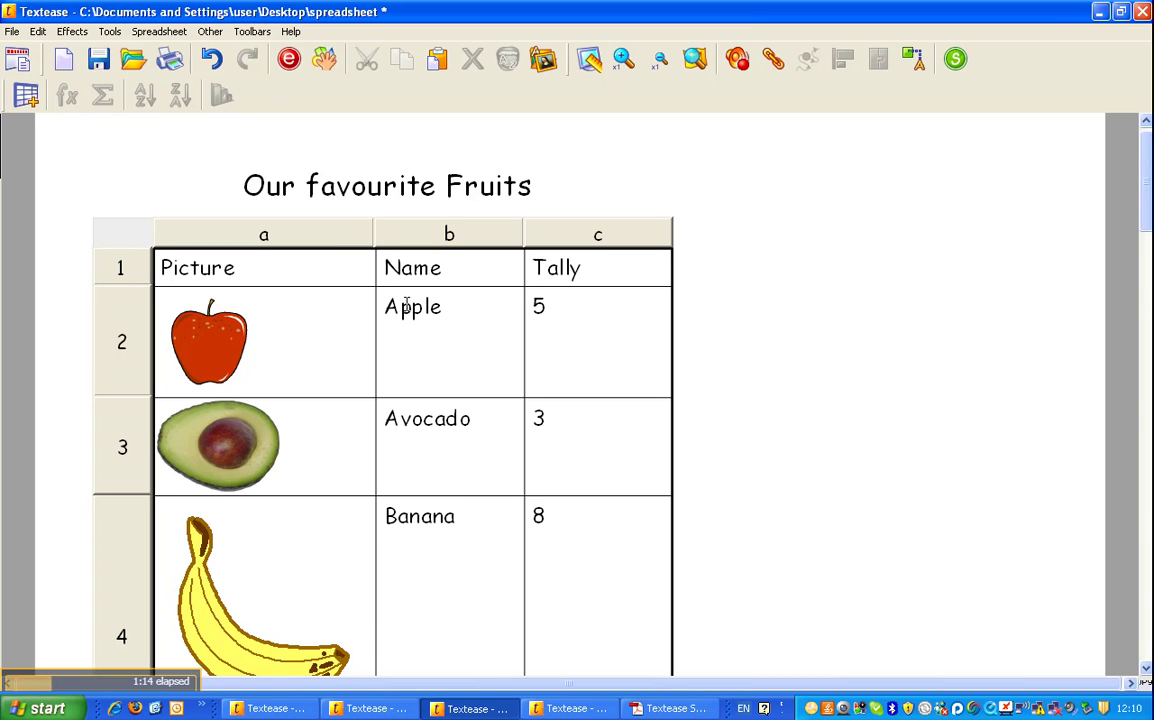
pyautogui.click(322, 247)
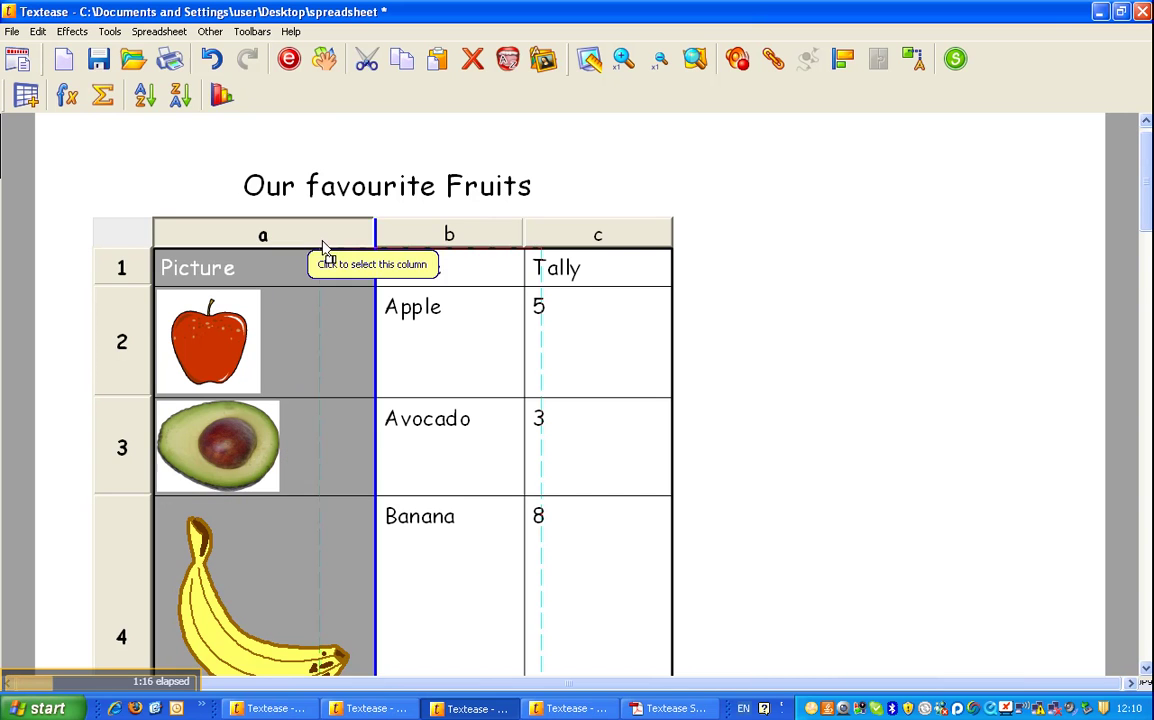
pyautogui.click(372, 248)
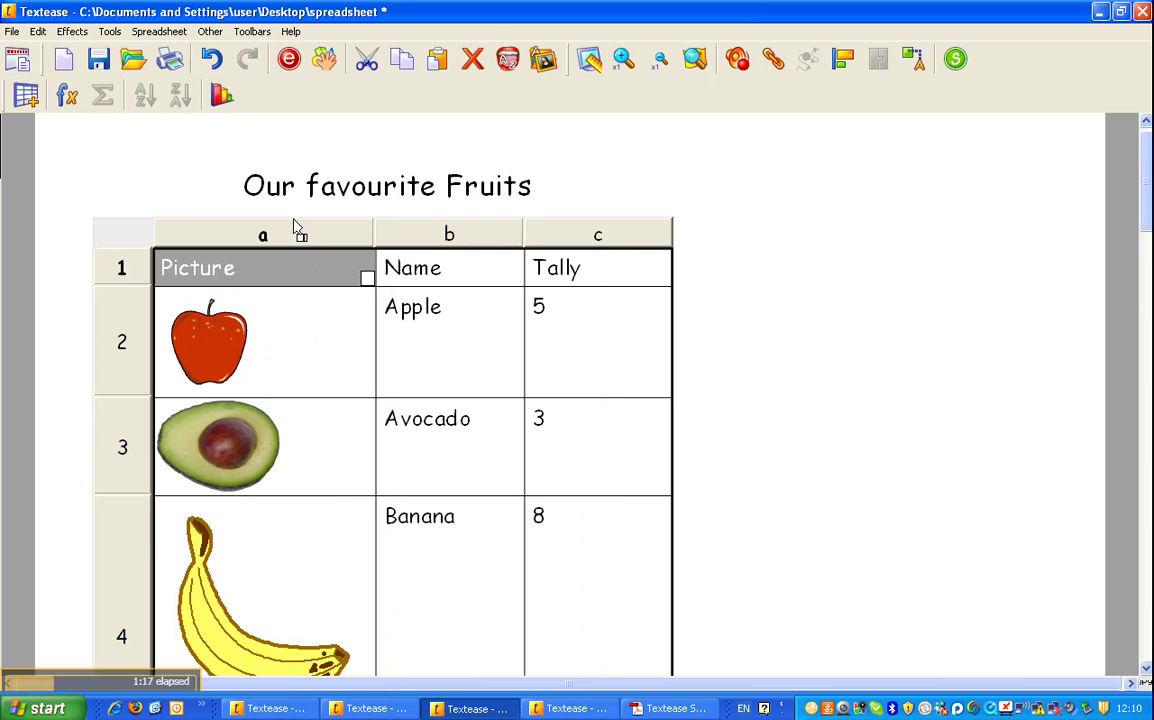
pyautogui.click(245, 183)
pyautogui.click(357, 242)
pyautogui.moveTo(357, 242); pyautogui.dragTo(425, 244)
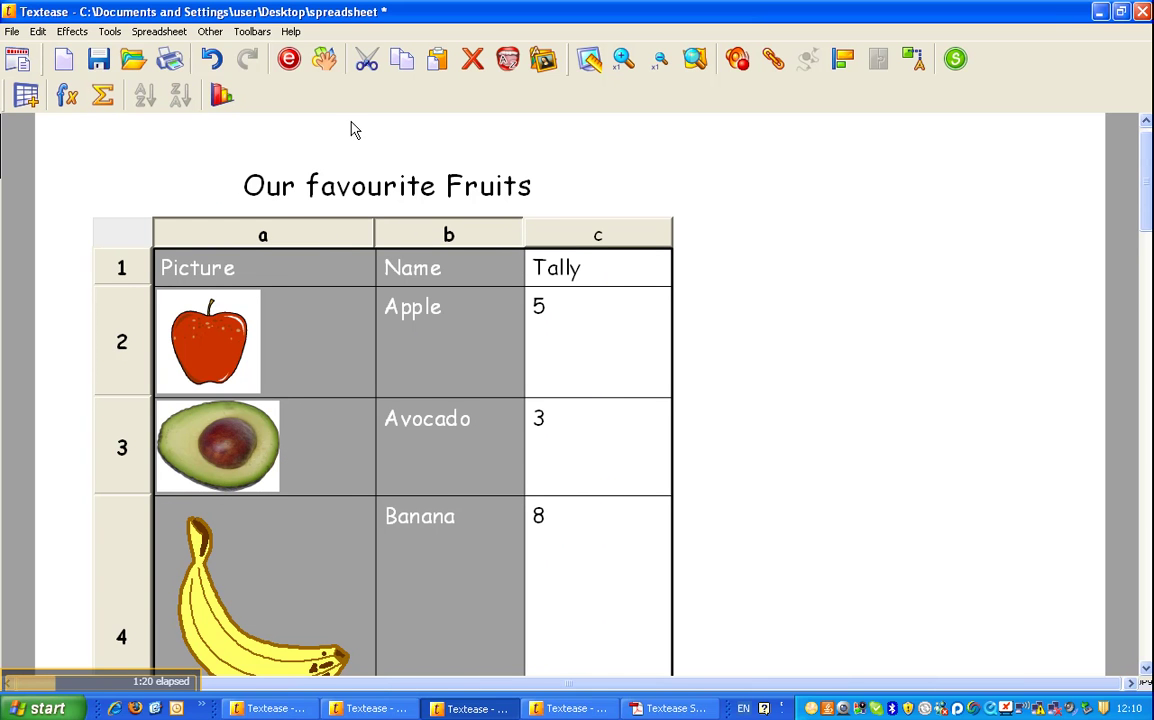
pyautogui.click(288, 60)
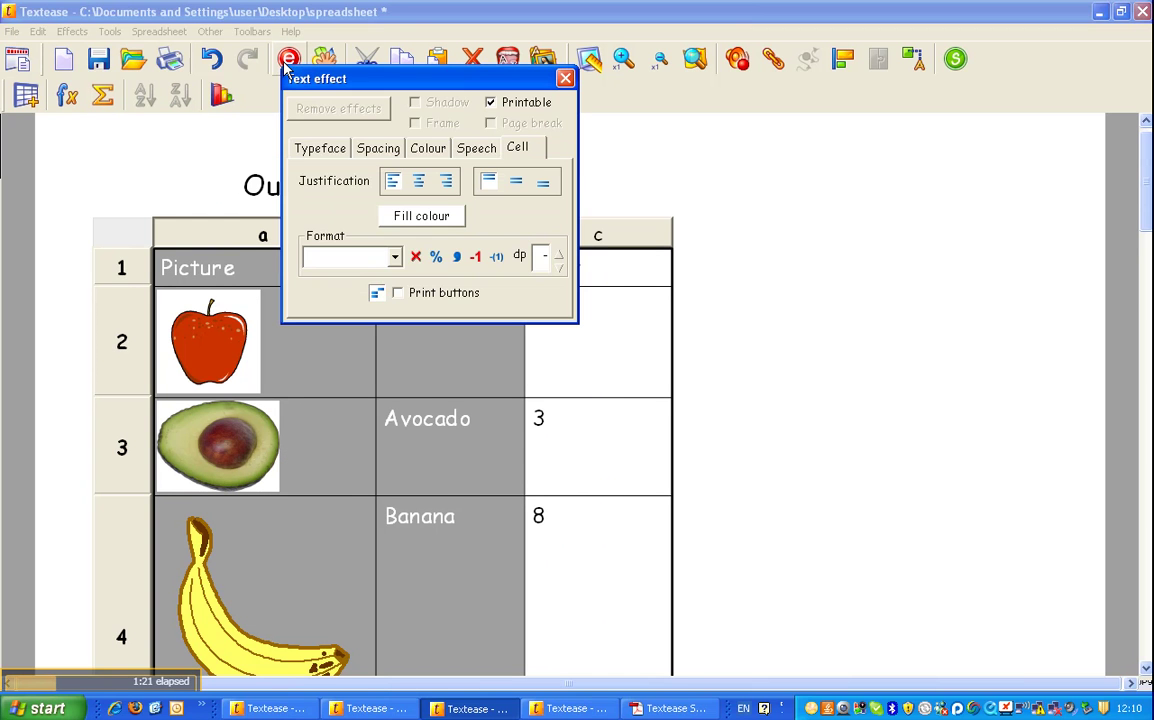
pyautogui.click(419, 183)
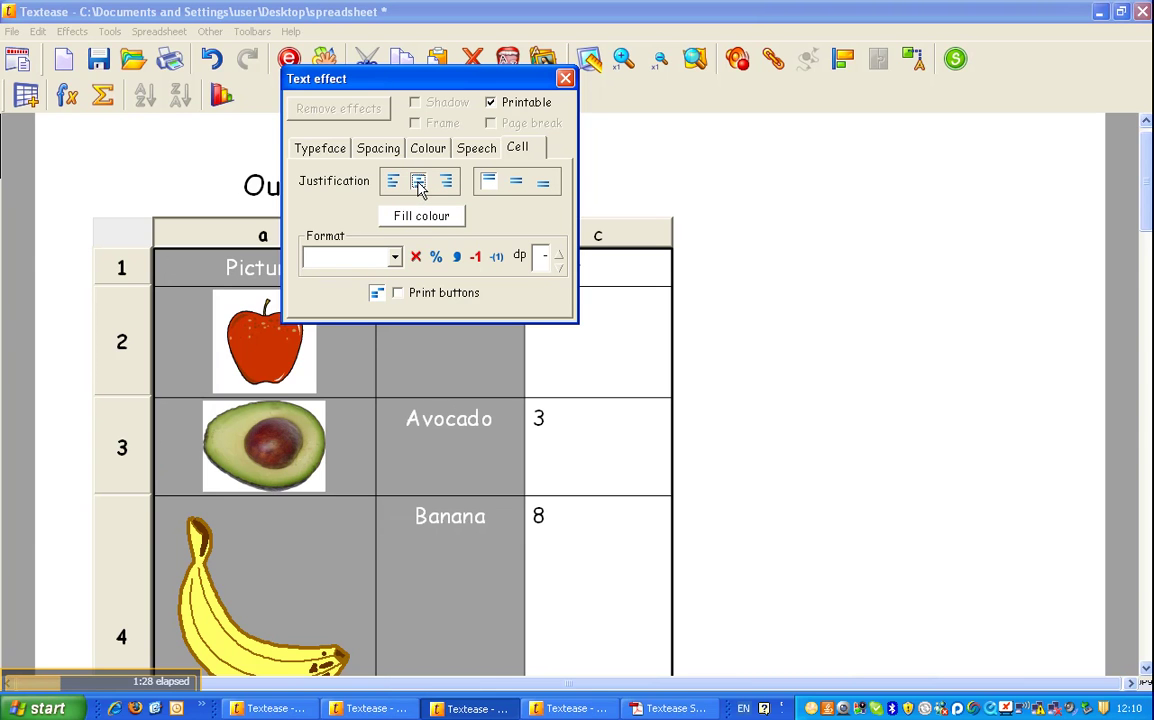
pyautogui.click(517, 185)
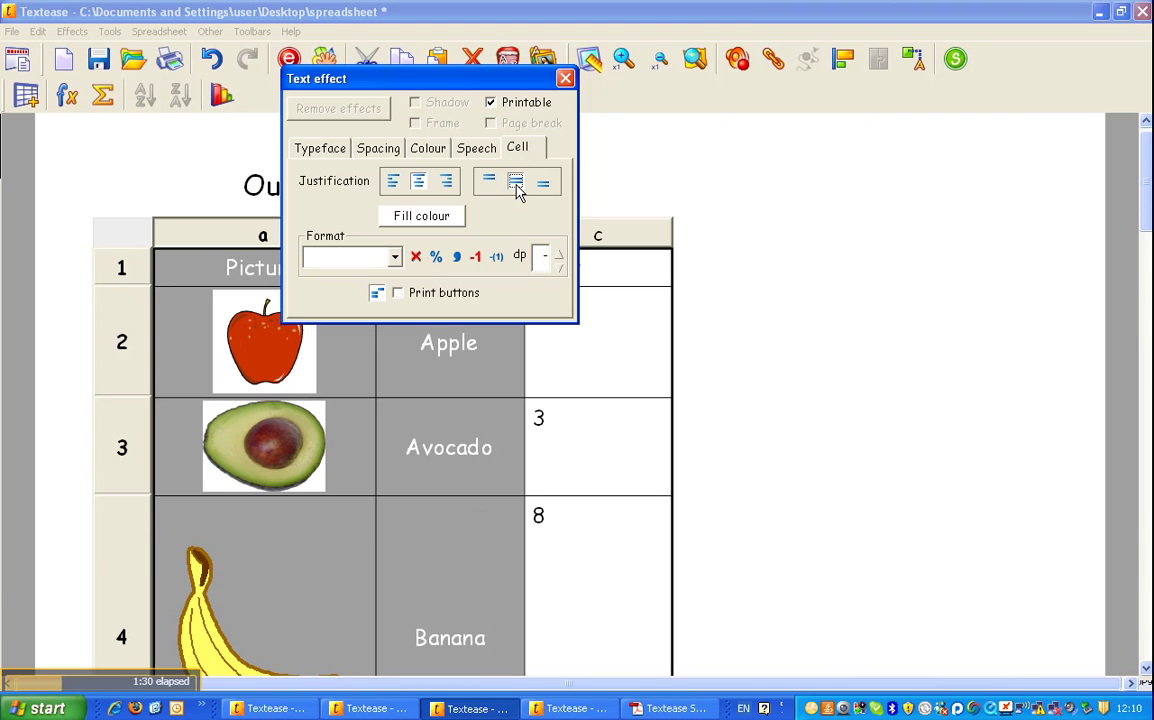
pyautogui.click(566, 79)
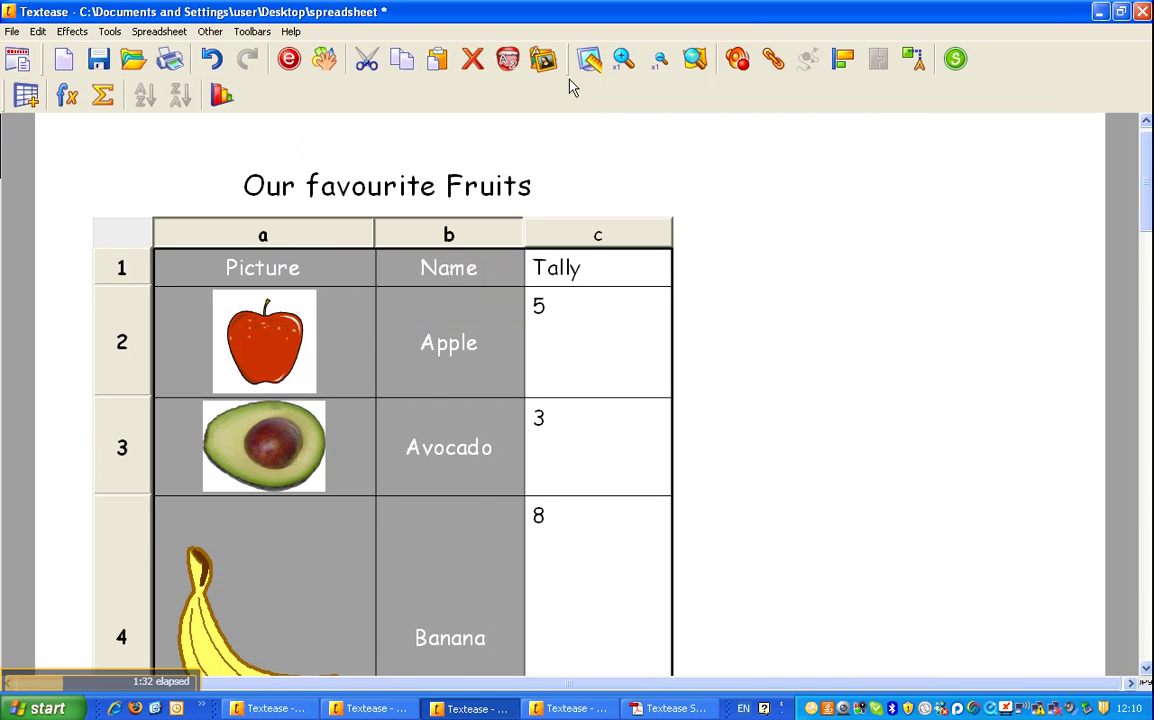
pyautogui.click(704, 193)
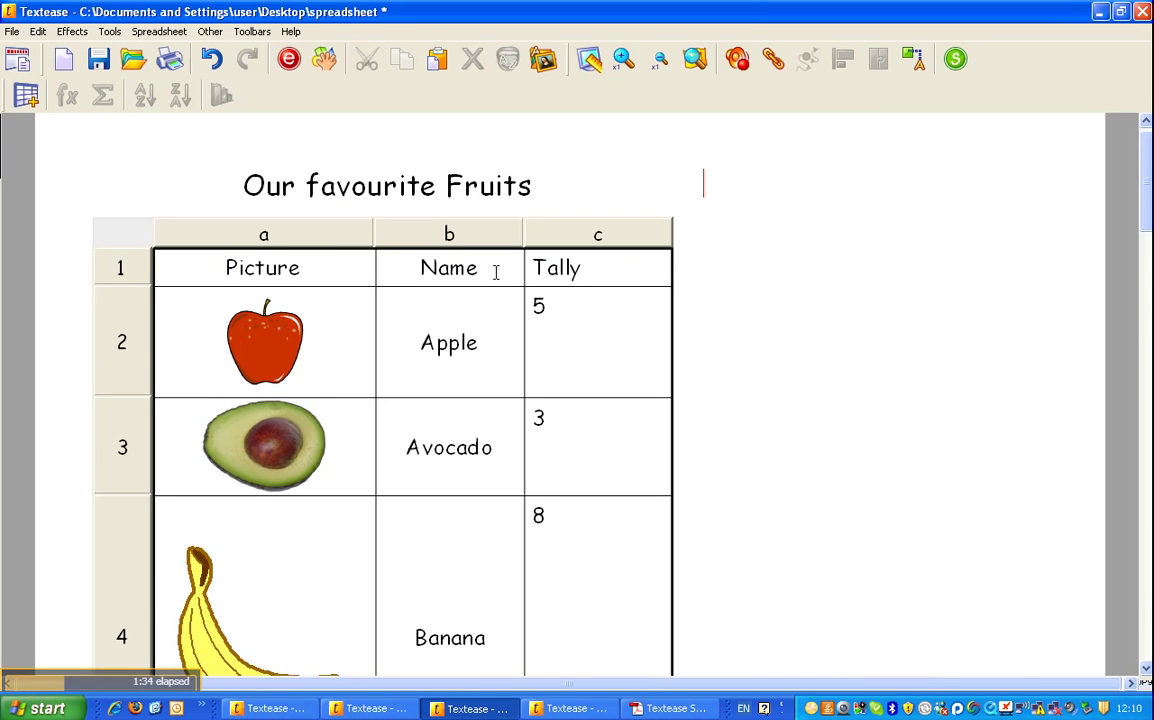
# Fill the Name column (b) with the light cyan basic colour
pyautogui.click(400, 233)
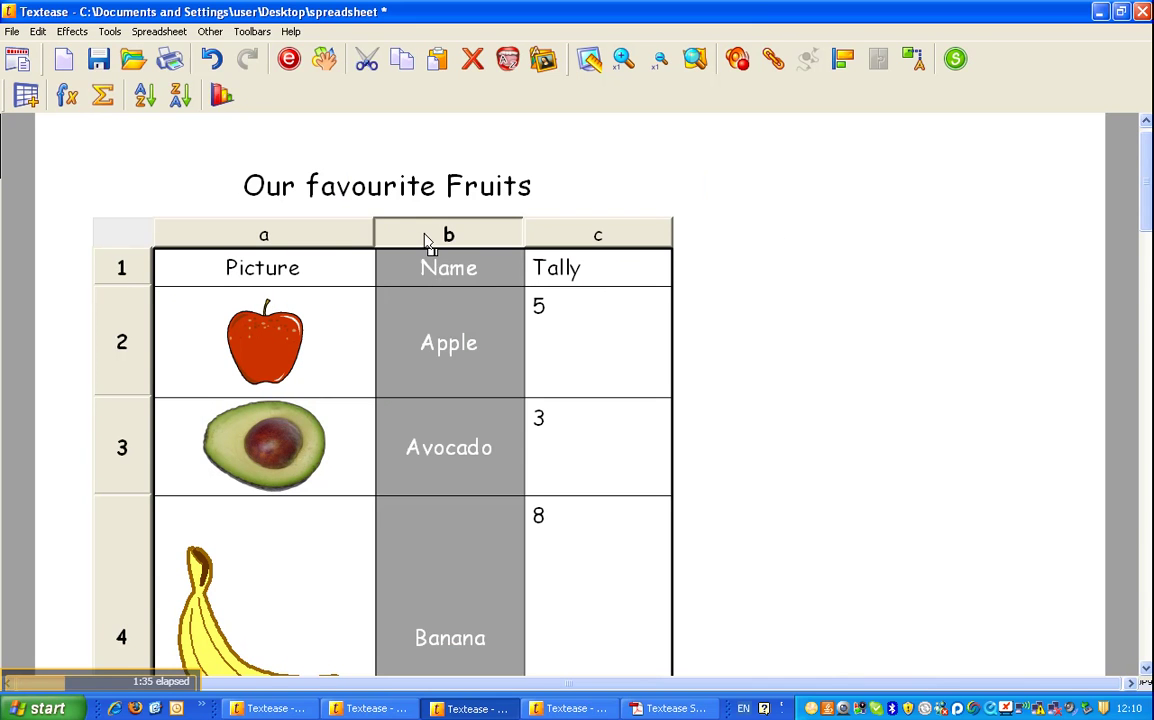
pyautogui.click(289, 60)
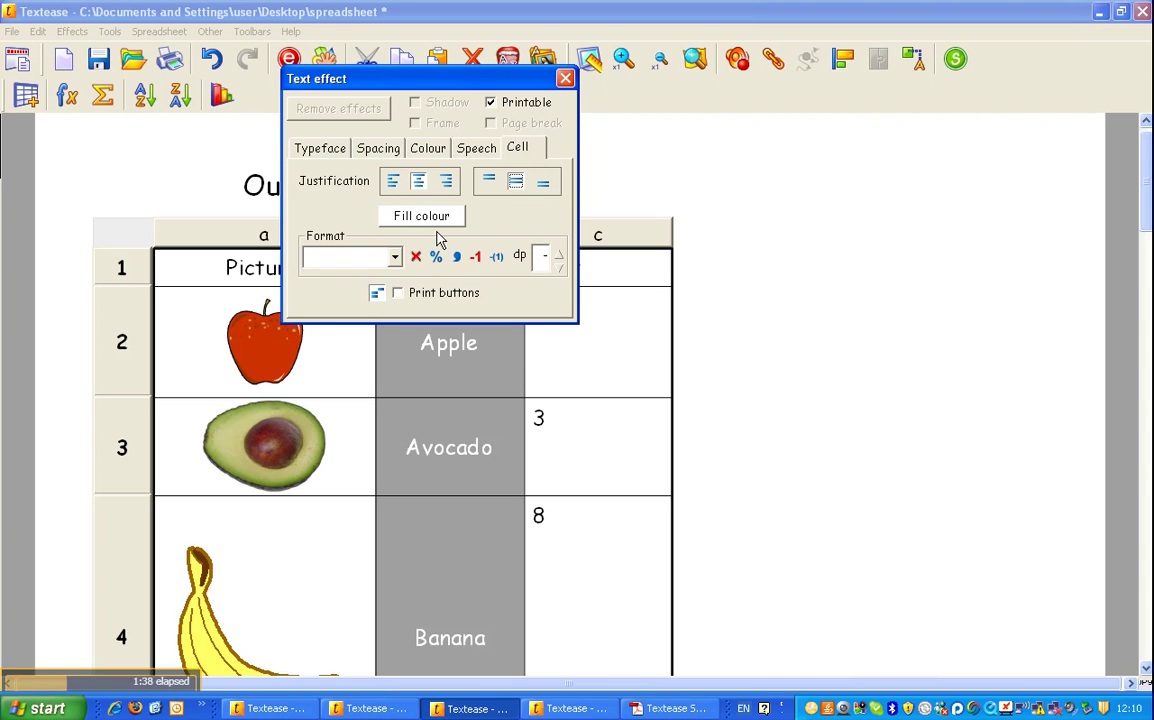
pyautogui.click(396, 214)
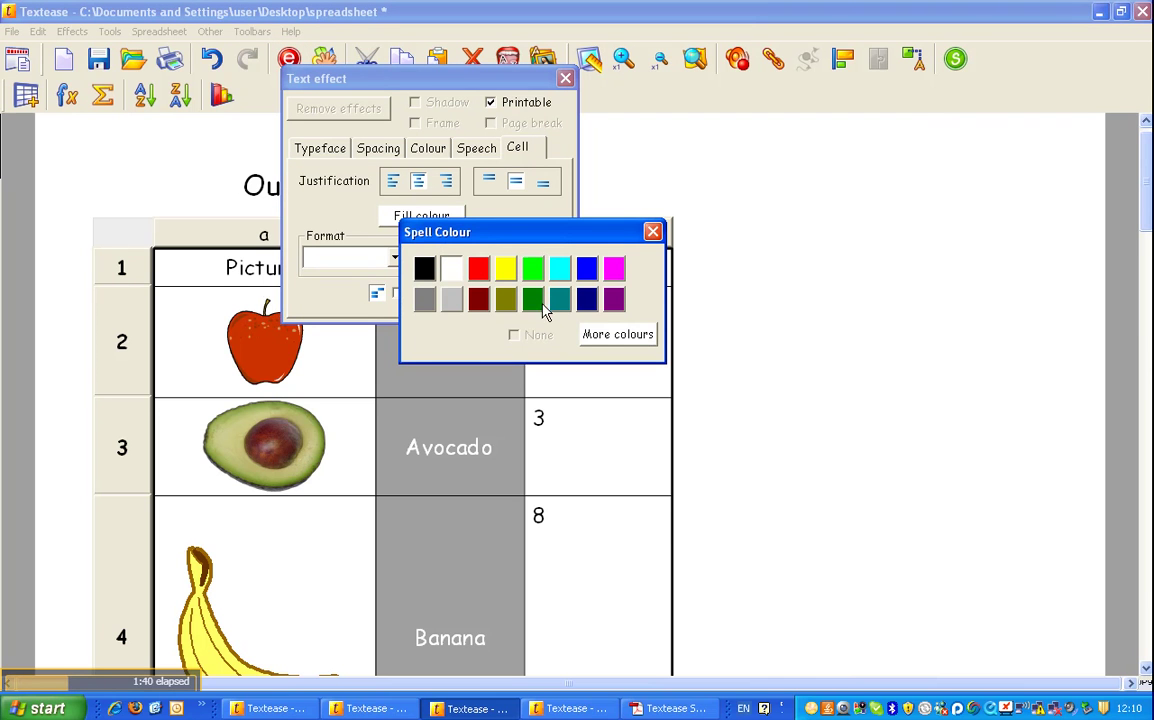
pyautogui.click(596, 334)
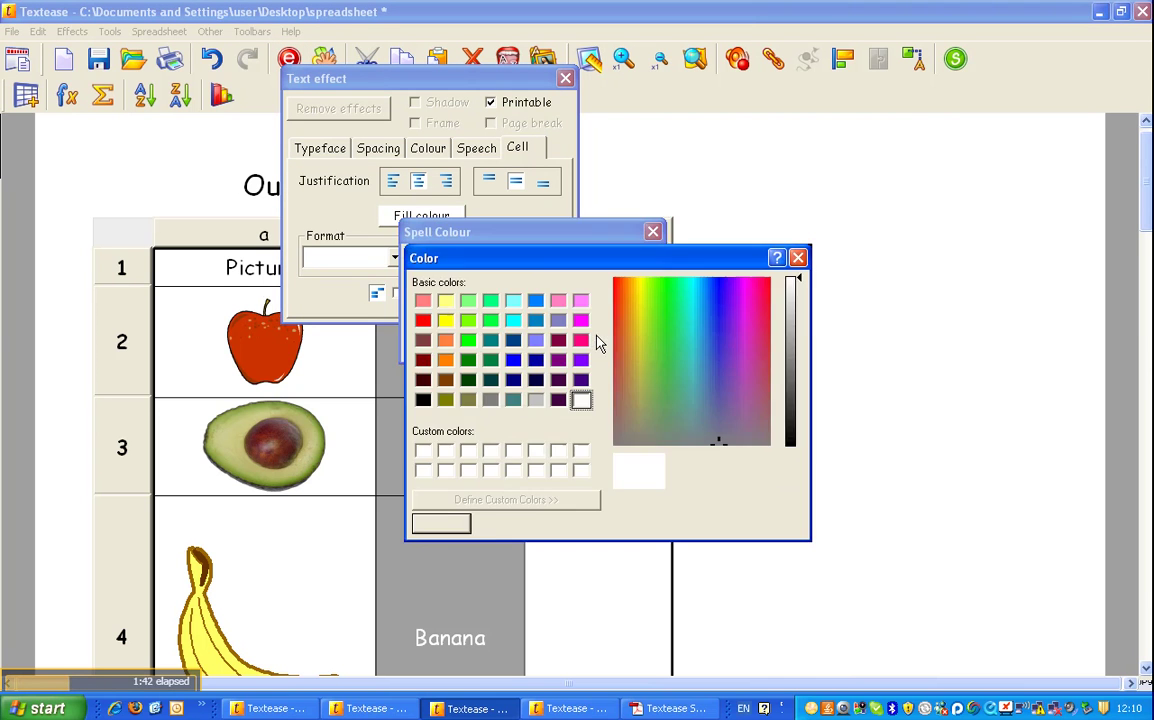
pyautogui.click(513, 301)
pyautogui.click(447, 525)
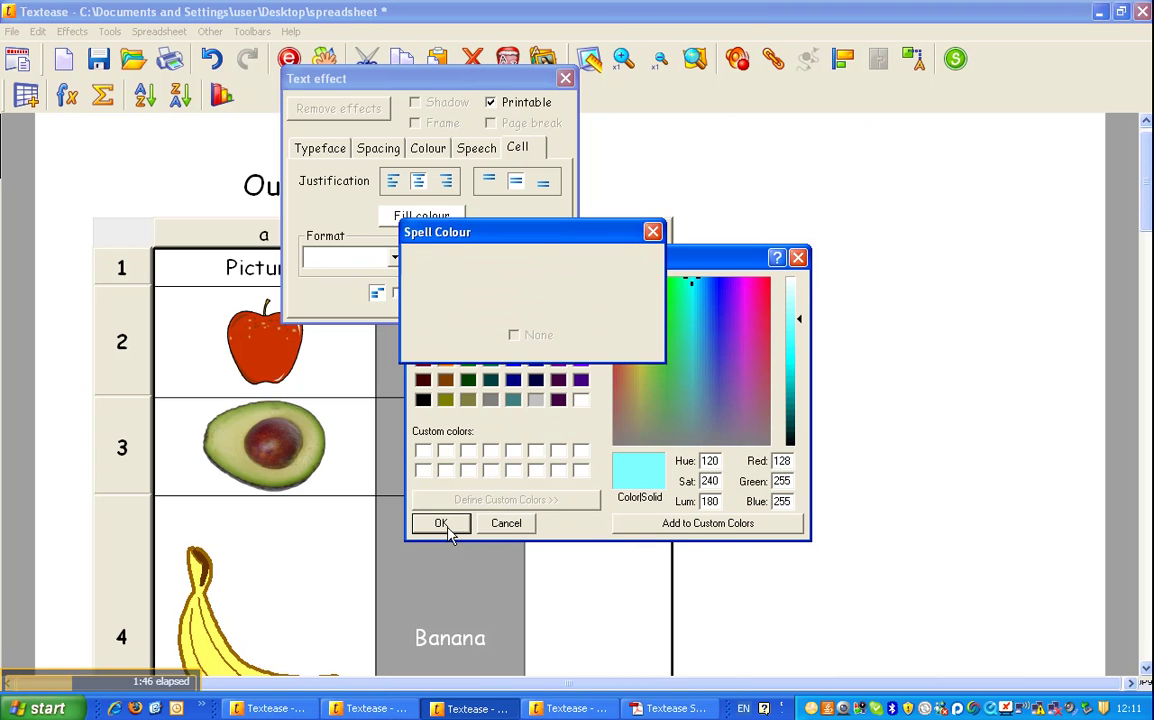
pyautogui.click(653, 233)
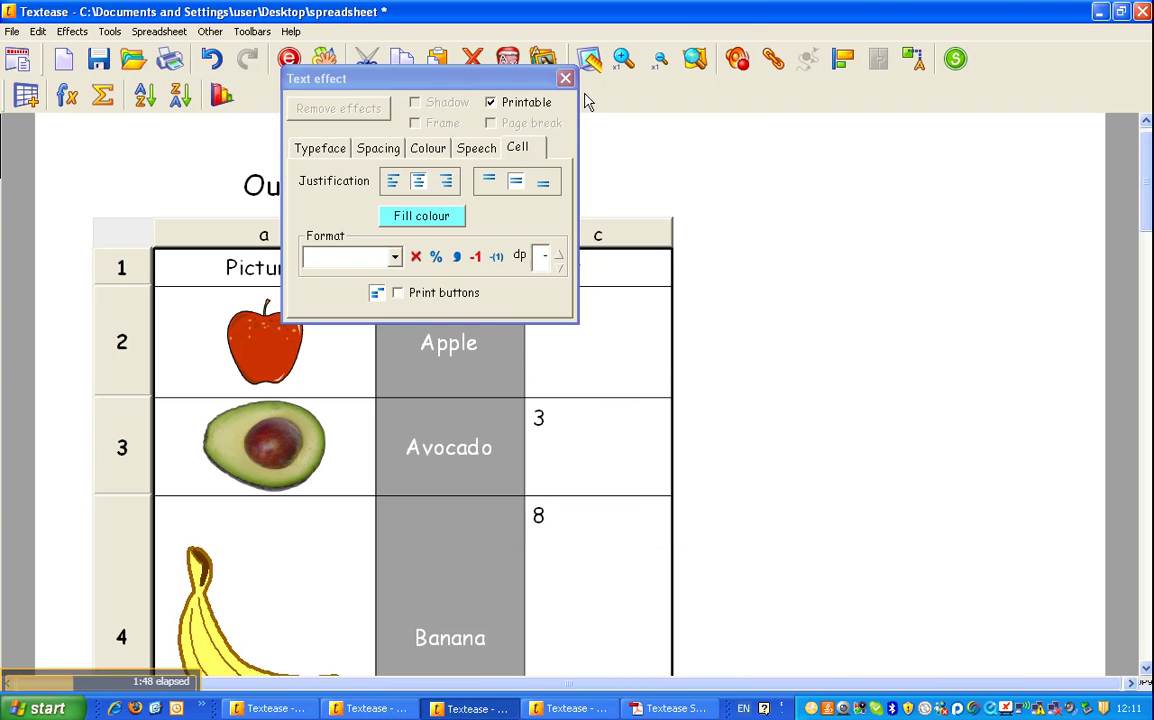
pyautogui.click(565, 78)
pyautogui.click(695, 155)
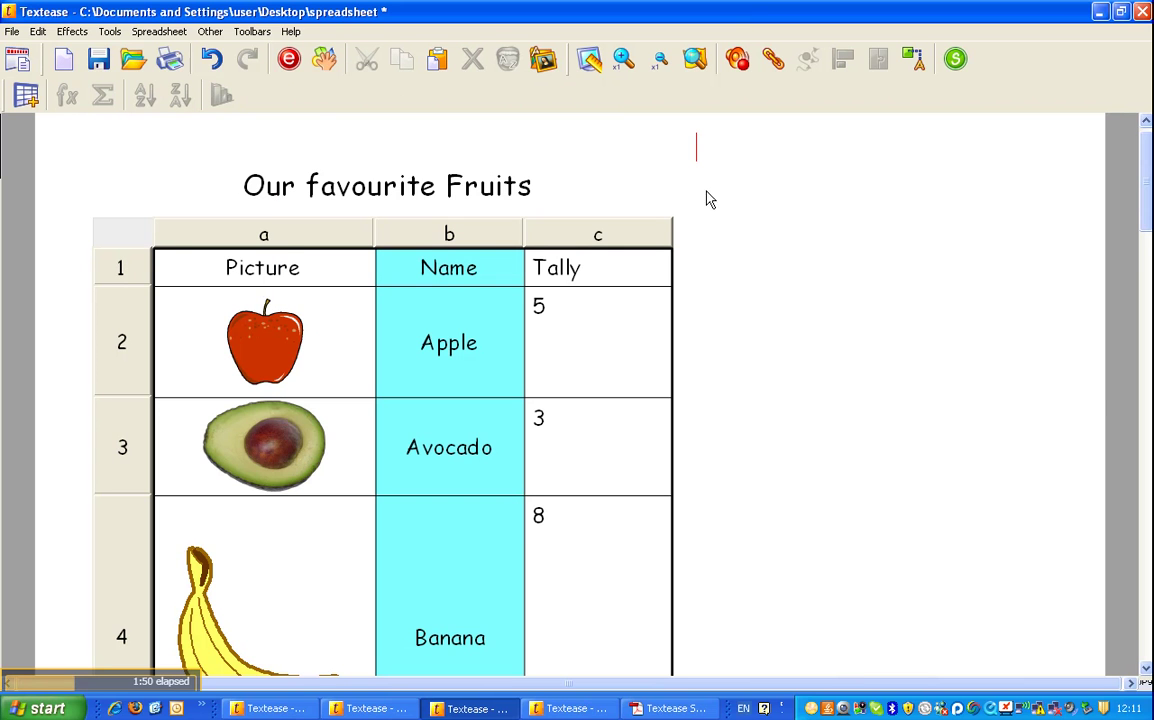
# Hide the row and column heading buttons around the whole fruit table, and deselect the table
pyautogui.click(121, 250)
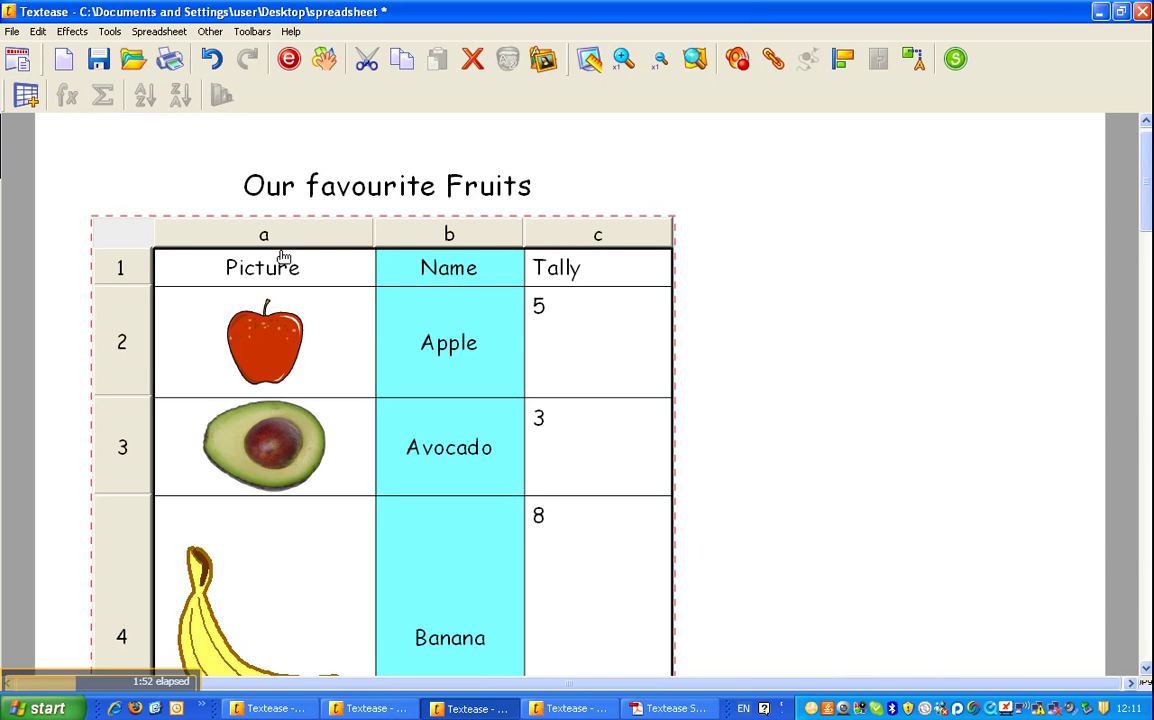
pyautogui.click(288, 58)
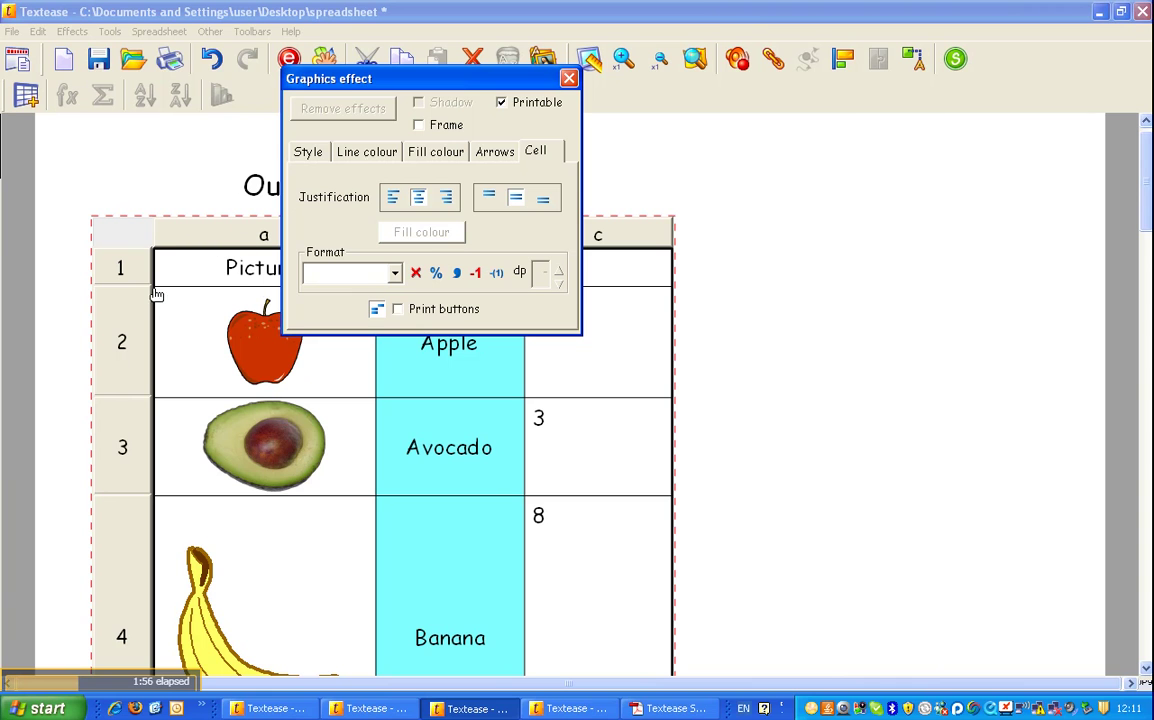
pyautogui.click(383, 314)
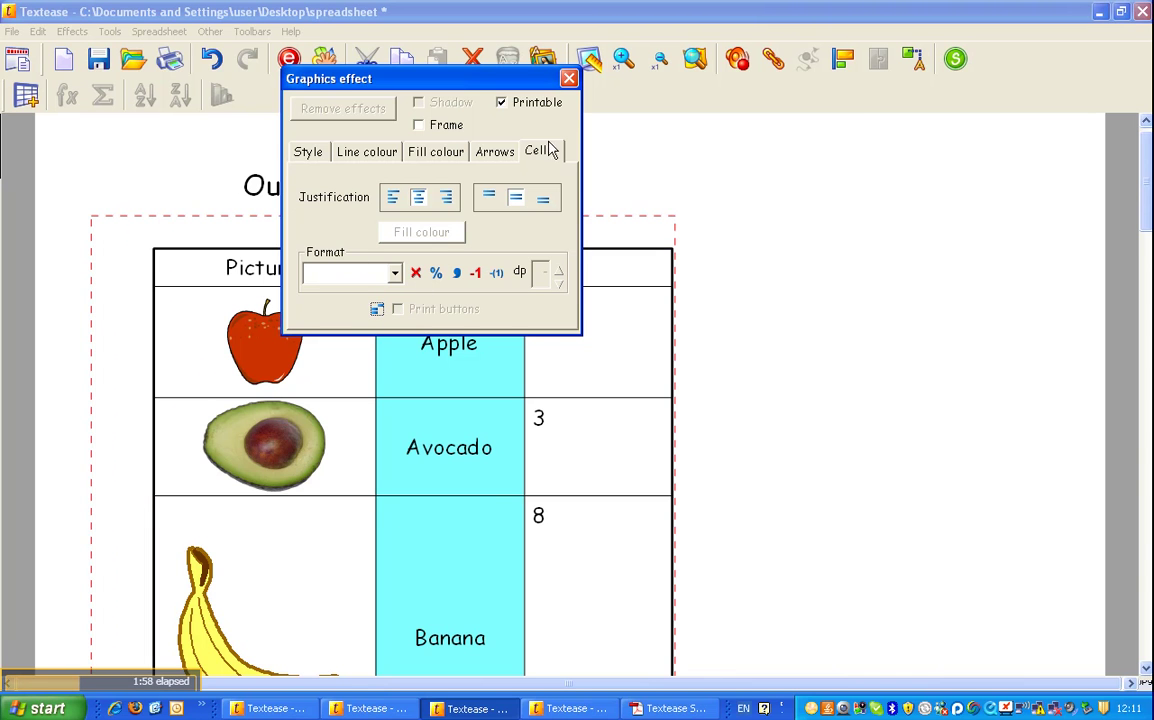
pyautogui.click(569, 78)
pyautogui.click(709, 148)
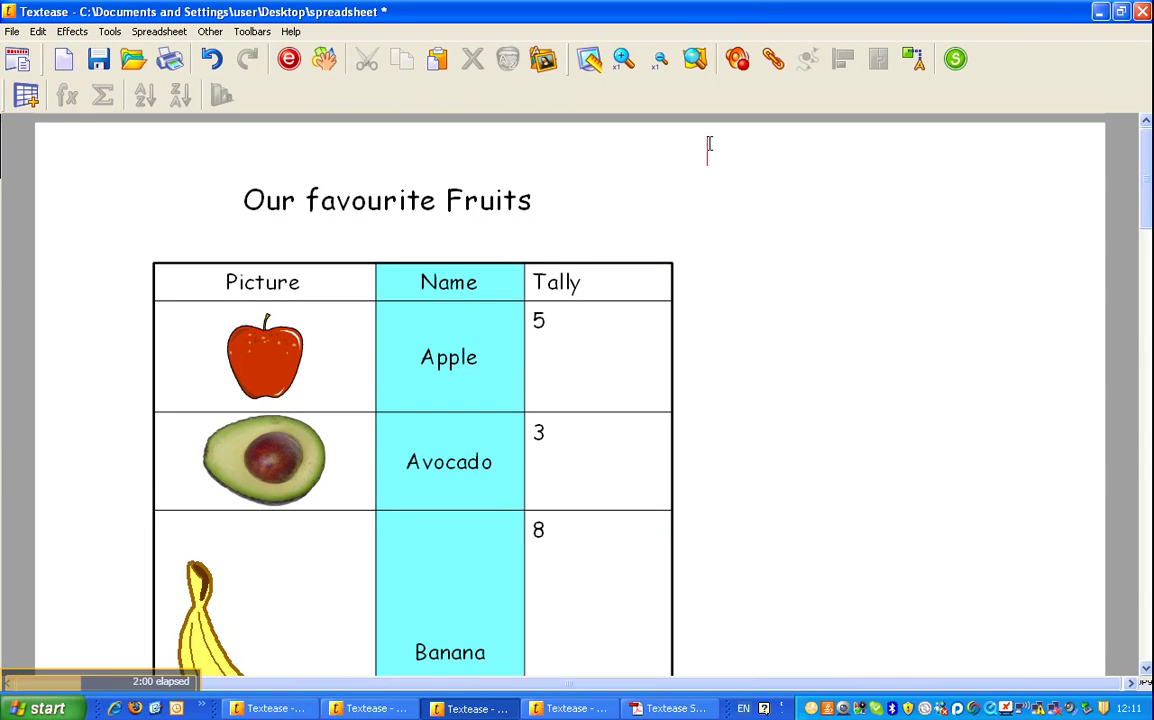
# Move the "Our favourite Fruits" title slightly down and right, closer to the top of the fruit table
pyautogui.click(175, 285)
pyautogui.click(375, 225)
pyautogui.click(372, 202)
pyautogui.moveTo(372, 202); pyautogui.dragTo(386, 221)
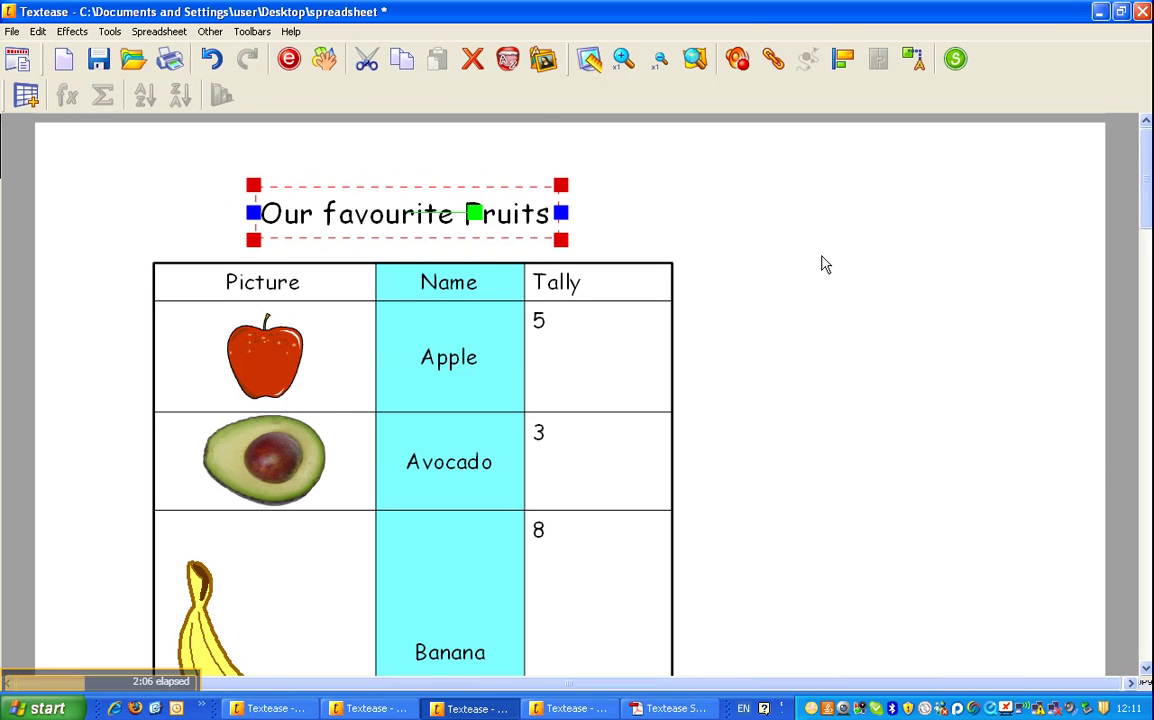
pyautogui.scroll(-2, 827, 258)
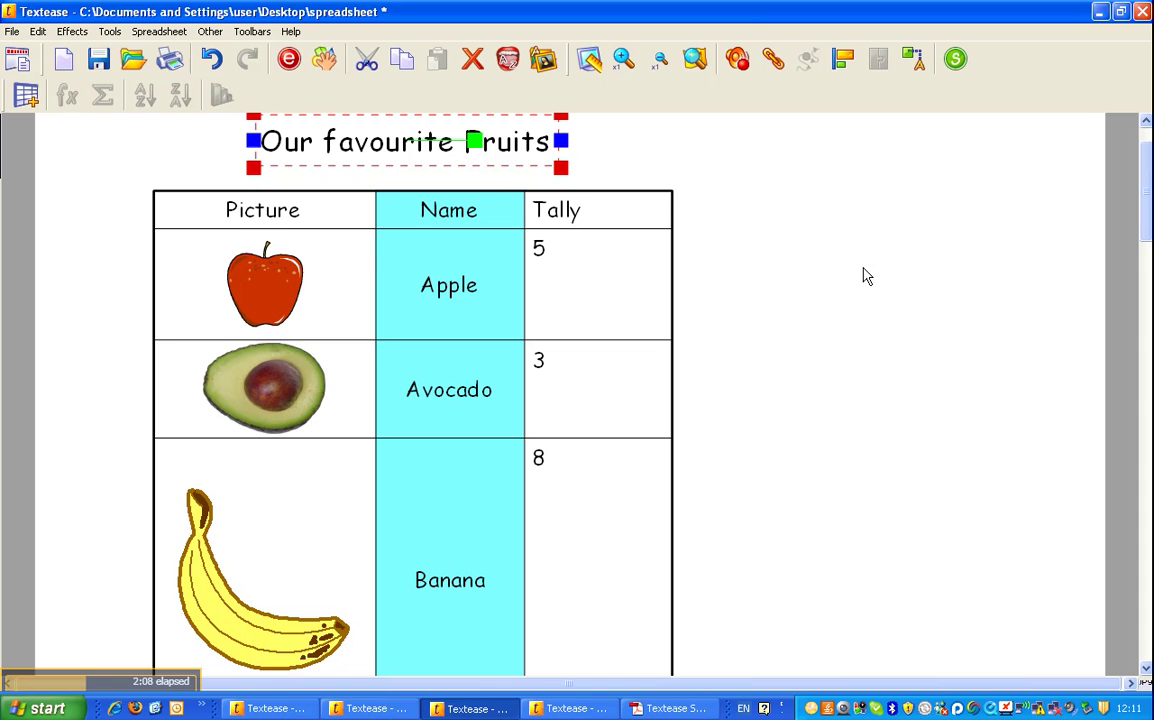
pyautogui.click(644, 222)
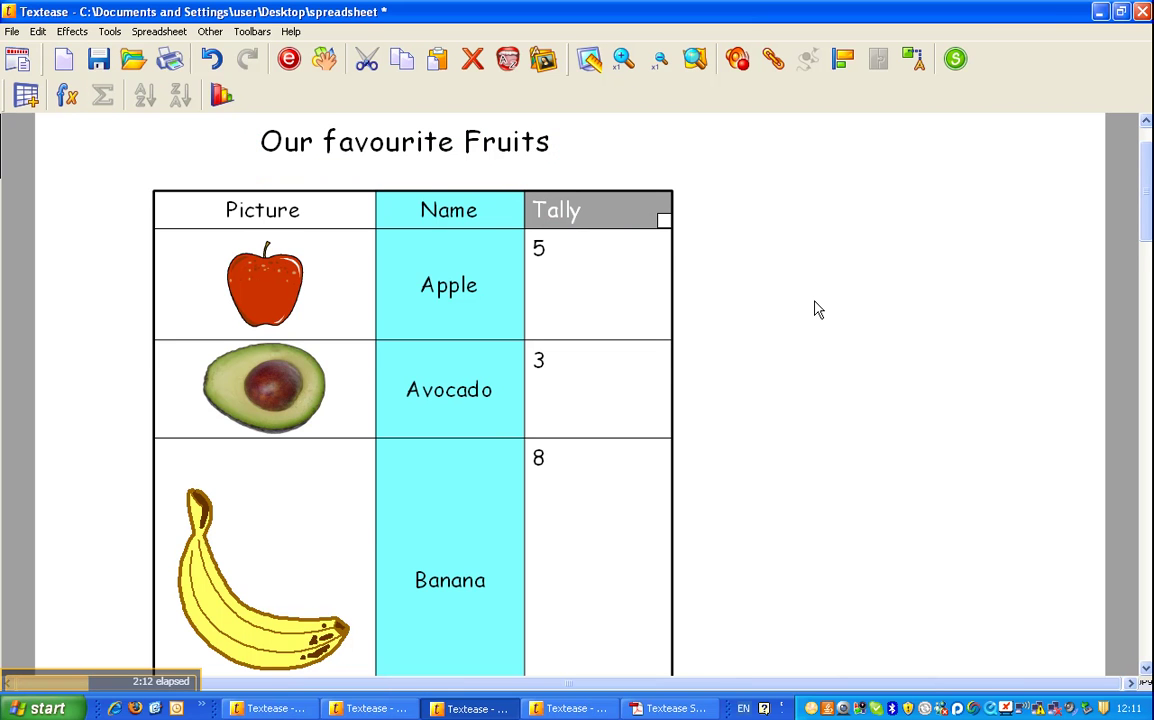
pyautogui.scroll(-1, 815, 305)
pyautogui.scroll(-3, 810, 298)
pyautogui.scroll(3, 806, 290)
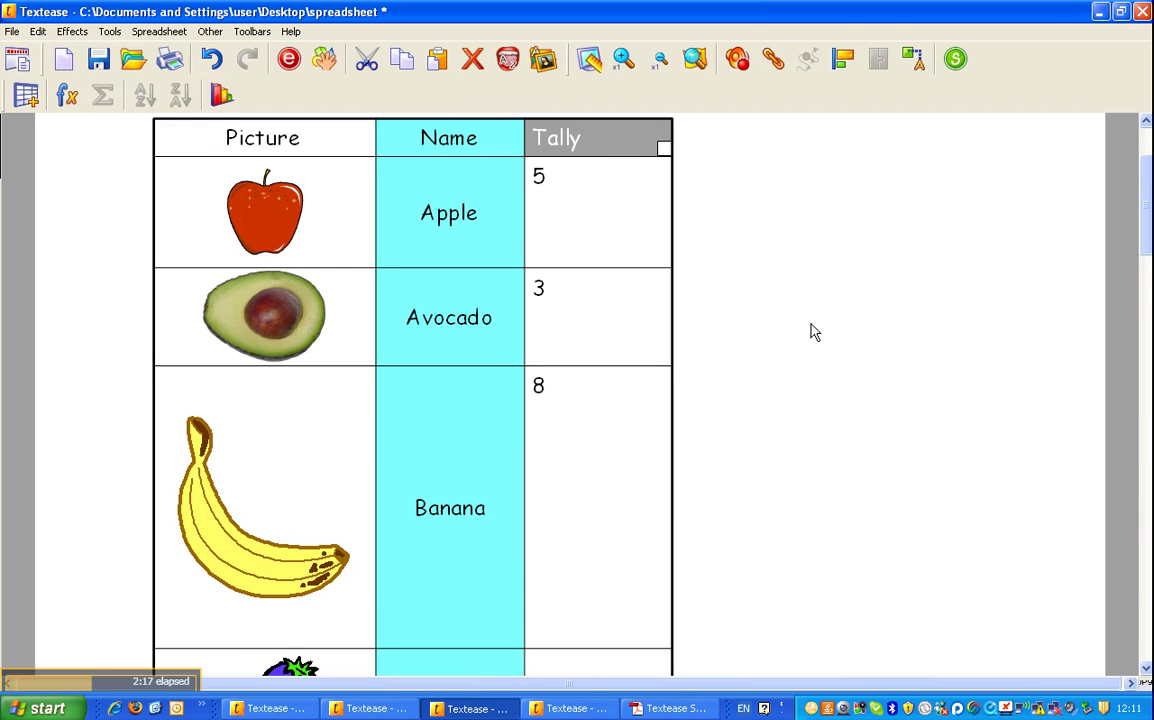
pyautogui.click(833, 298)
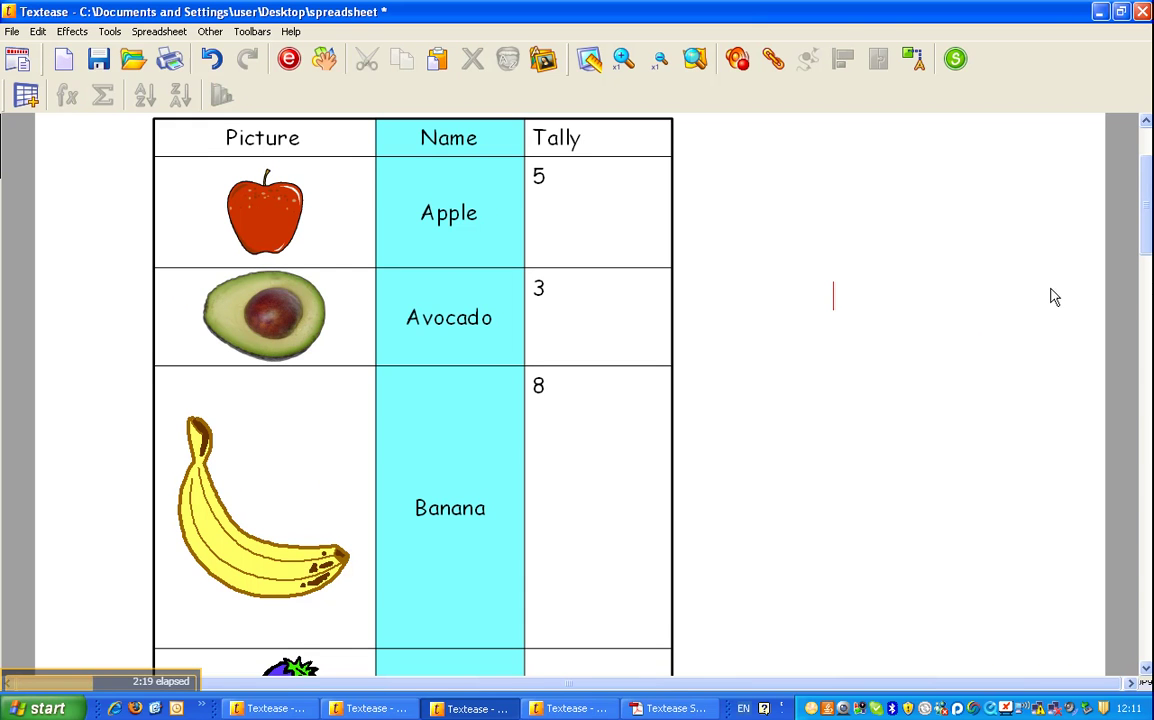
pyautogui.scroll(3, 1146, 241)
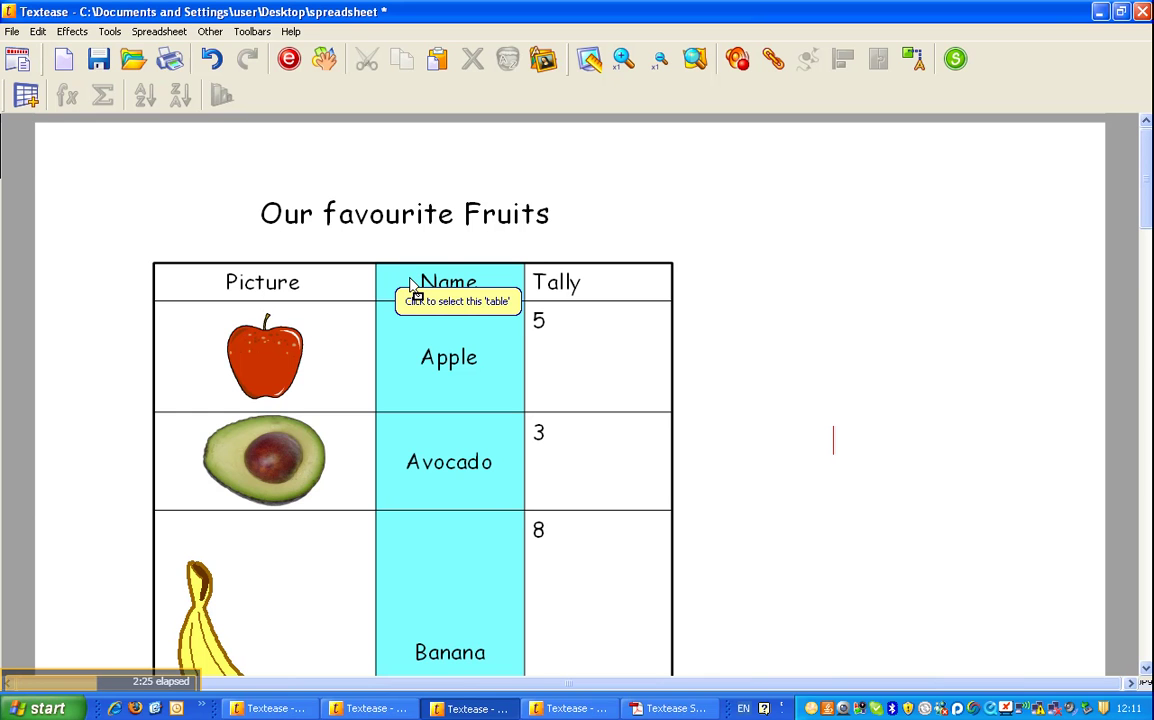
# Create a bar chart from the Name and Tally columns, from their headings down to the empty last row
pyautogui.click(172, 285)
pyautogui.moveTo(404, 288); pyautogui.dragTo(612, 612)
pyautogui.moveTo(612, 660); pyautogui.dragTo(612, 525)
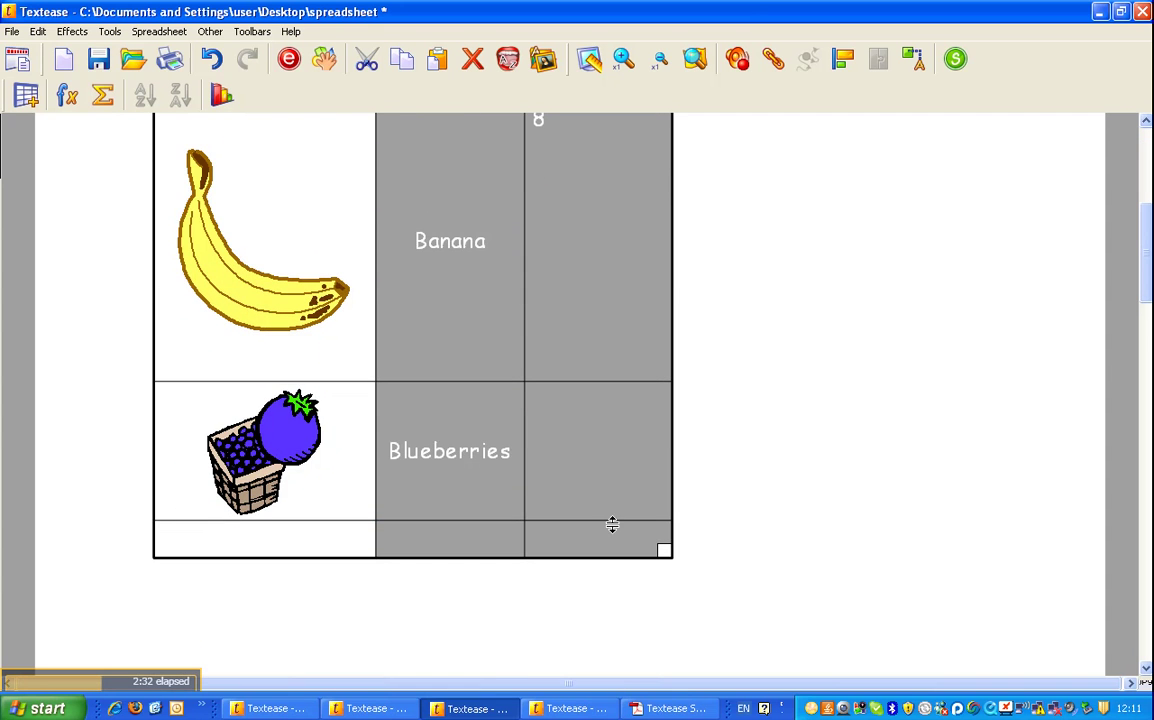
pyautogui.click(221, 98)
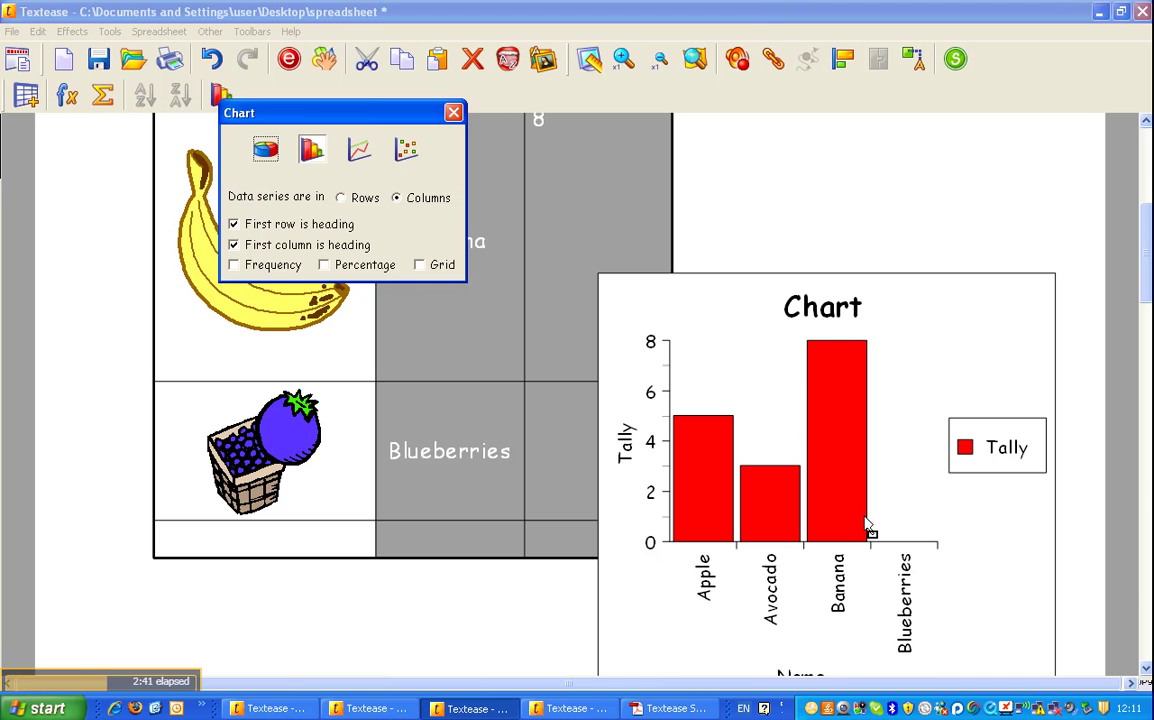
# Preview the data as a pie chart, switch back to the bar chart type, and close the chart settings
pyautogui.click(265, 151)
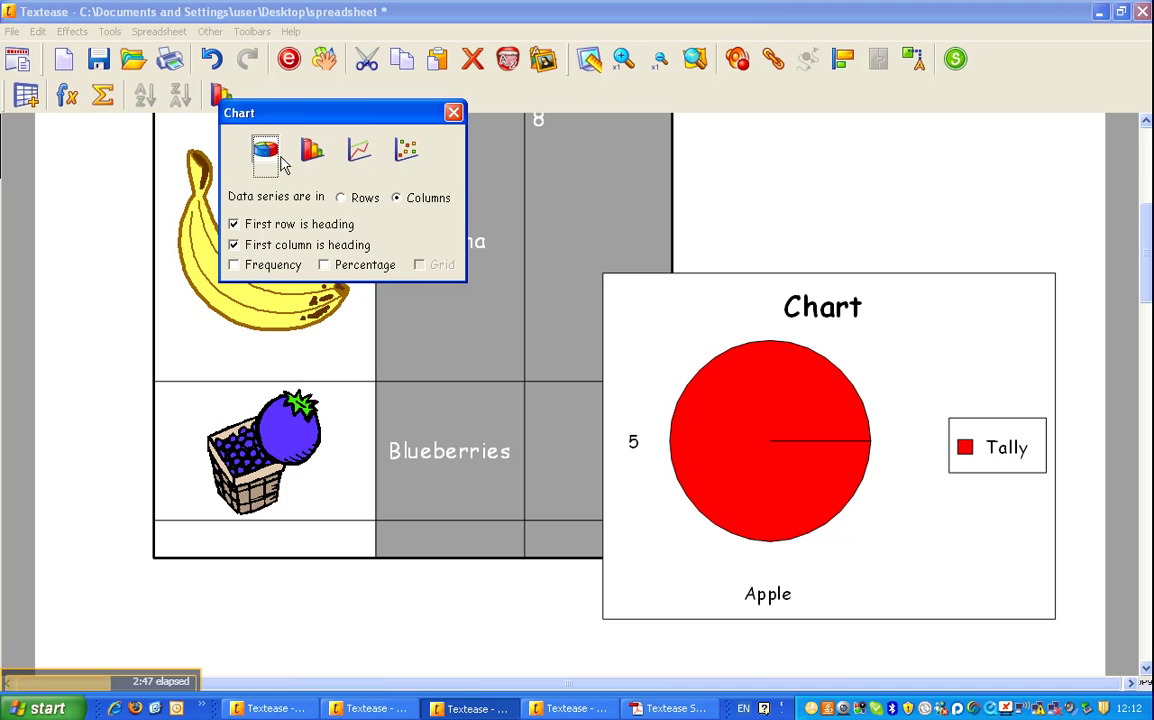
pyautogui.click(317, 158)
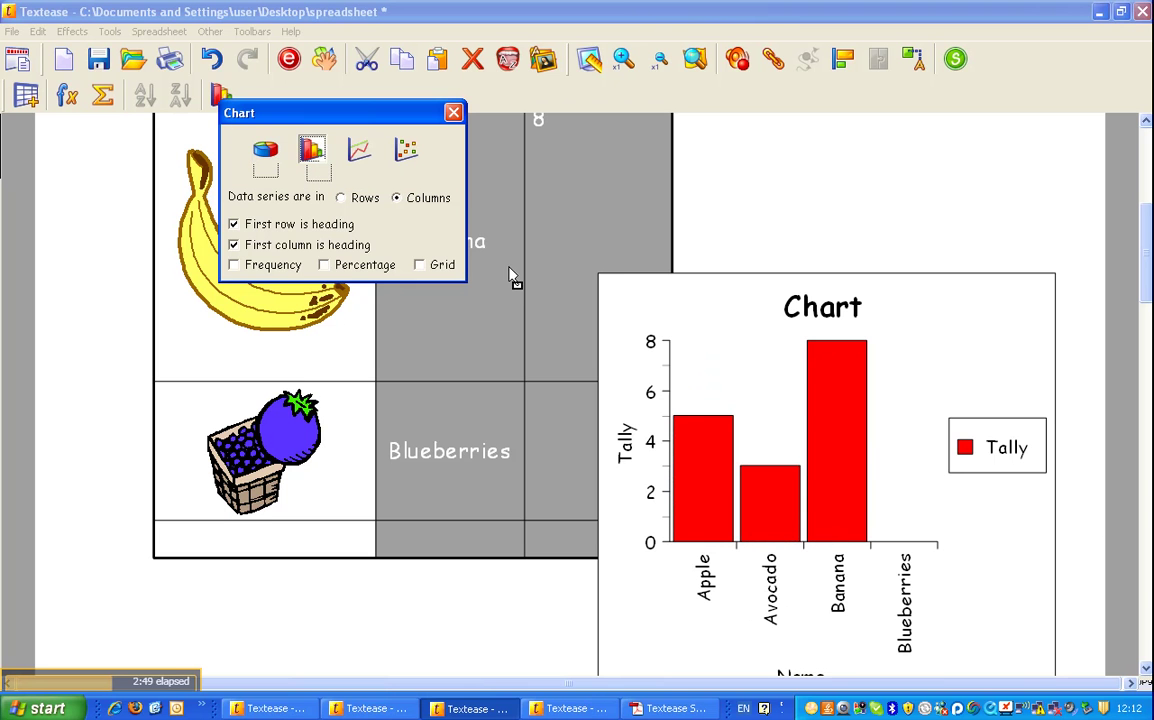
pyautogui.click(454, 114)
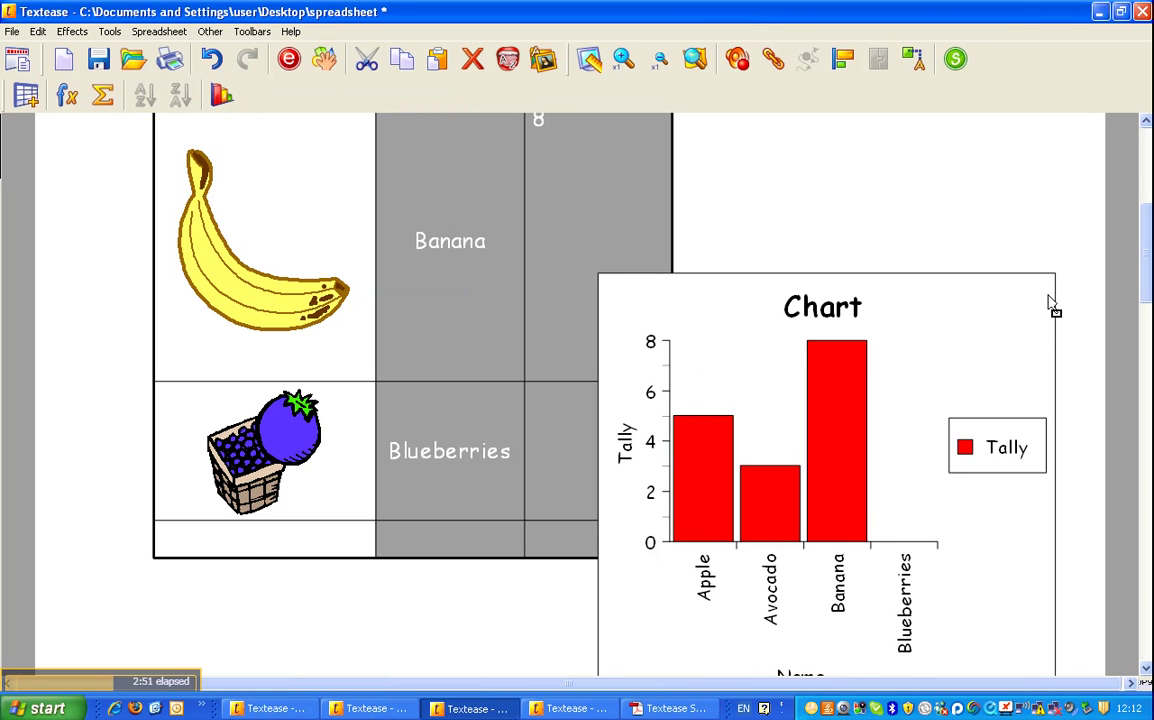
# Move the bar chart up the page beside the apple, avocado and banana rows, and deselect it
pyautogui.scroll(5, 1147, 284)
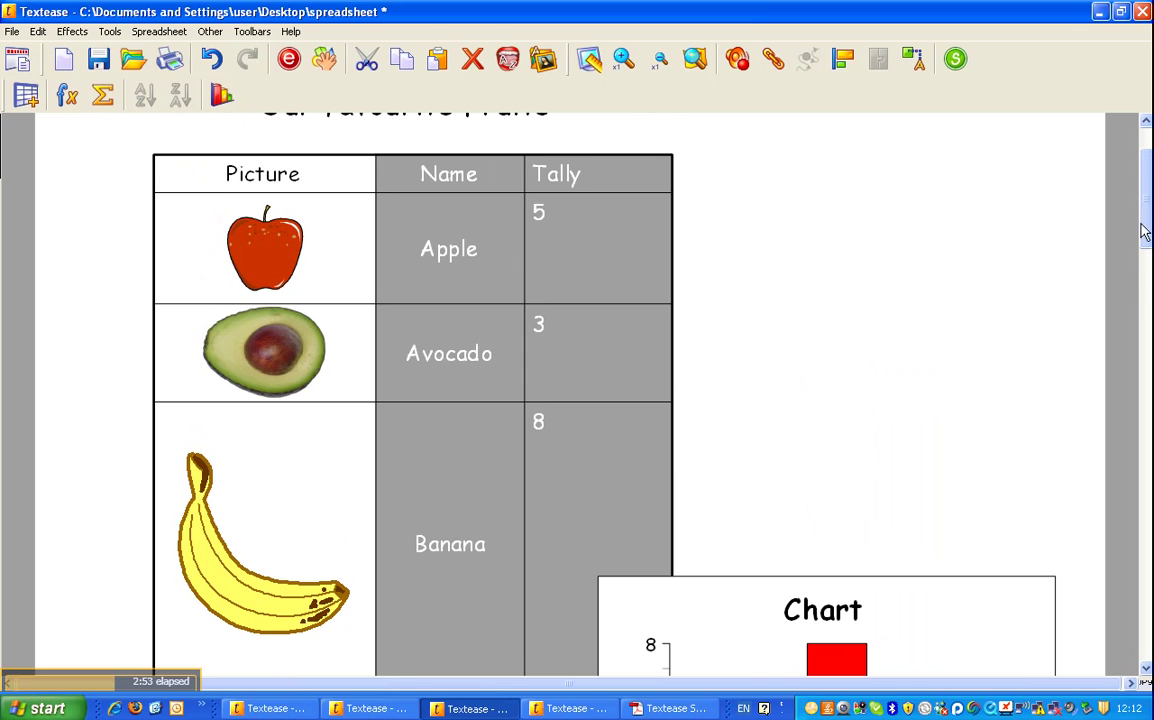
pyautogui.click(649, 614)
pyautogui.moveTo(649, 614); pyautogui.dragTo(660, 330)
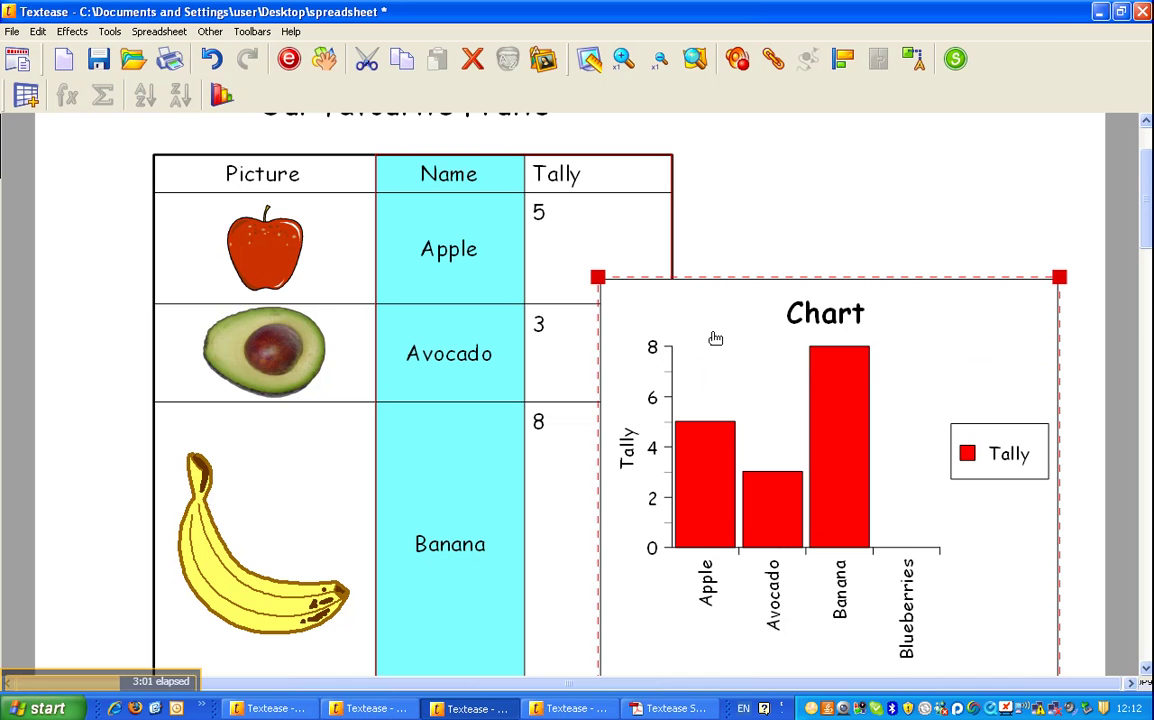
pyautogui.click(836, 200)
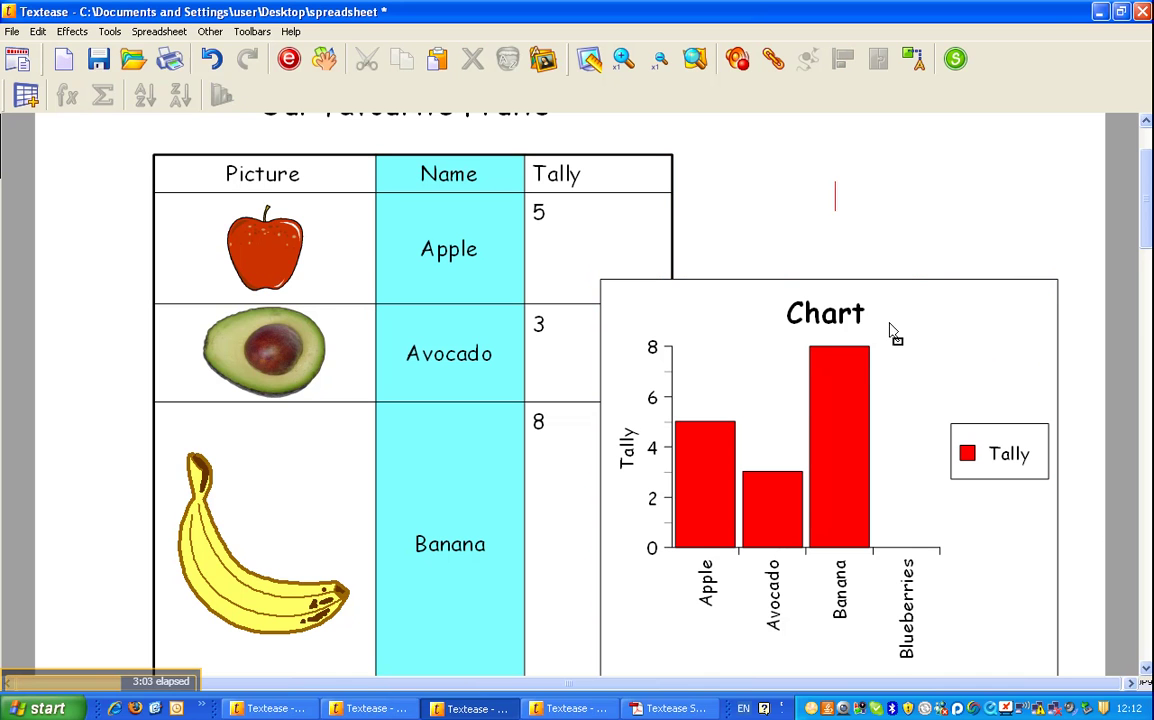
# Replace the chart's title text with "Favourite Fruits"
pyautogui.click(863, 322)
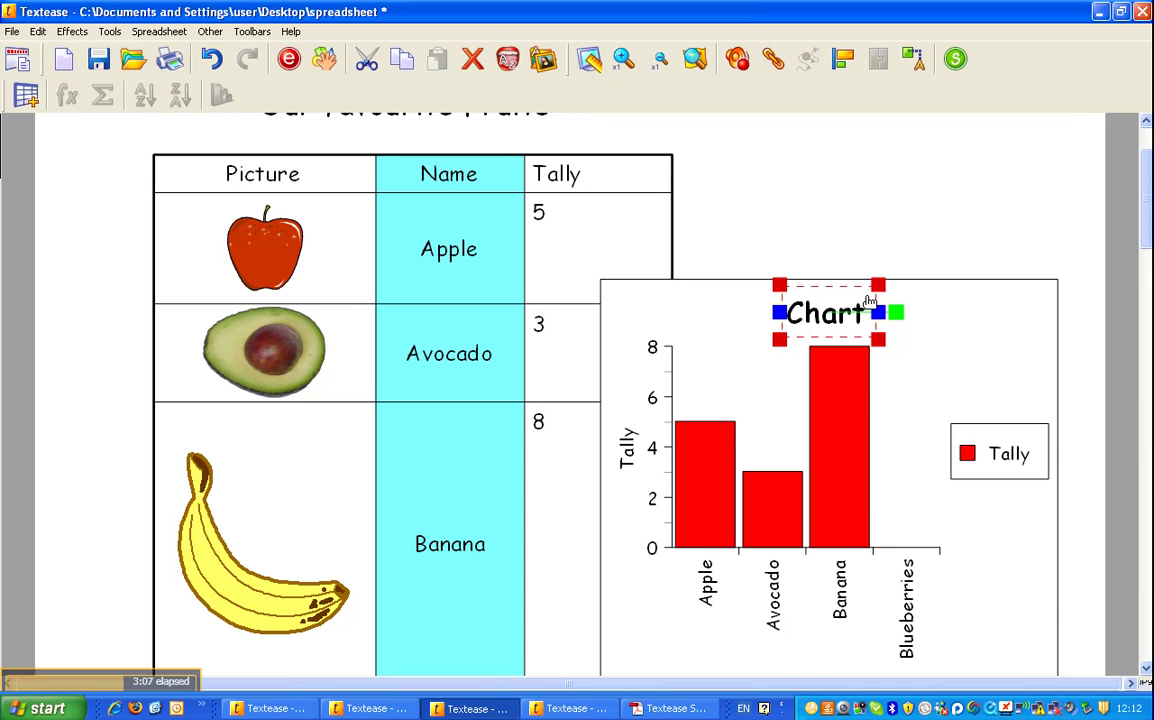
pyautogui.click(862, 316)
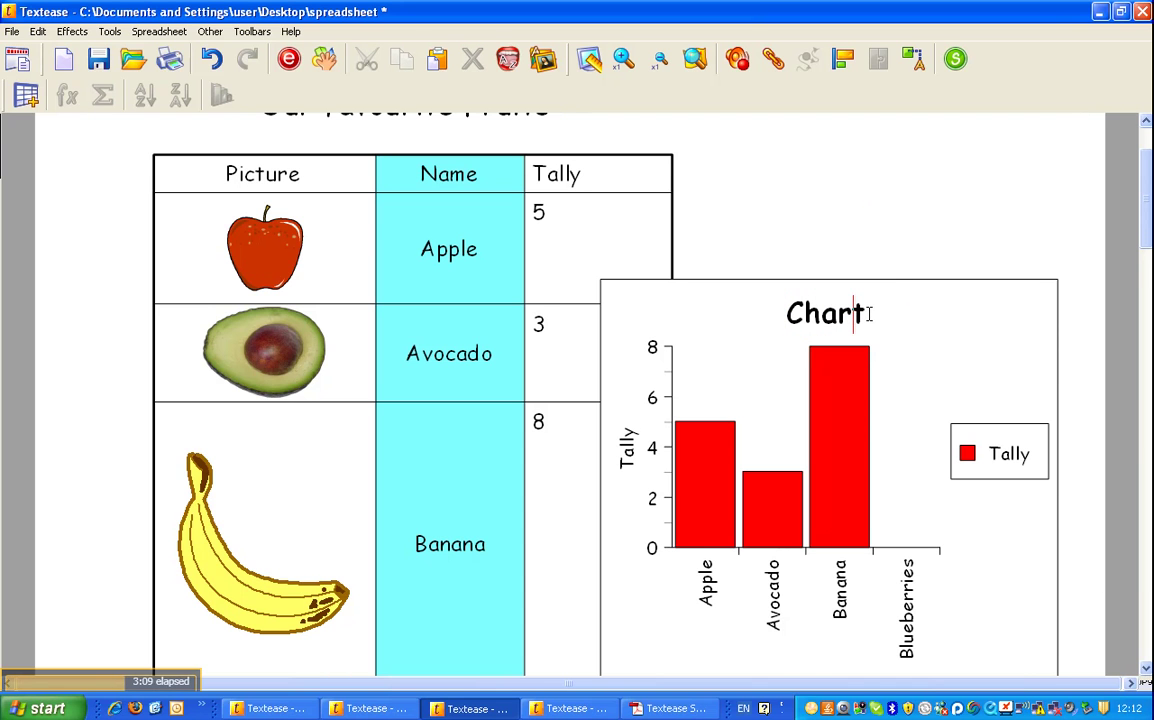
pyautogui.press('BackSpace')
pyautogui.press('BackSpace')
pyautogui.press('BackSpace')
pyautogui.press('BackSpace')
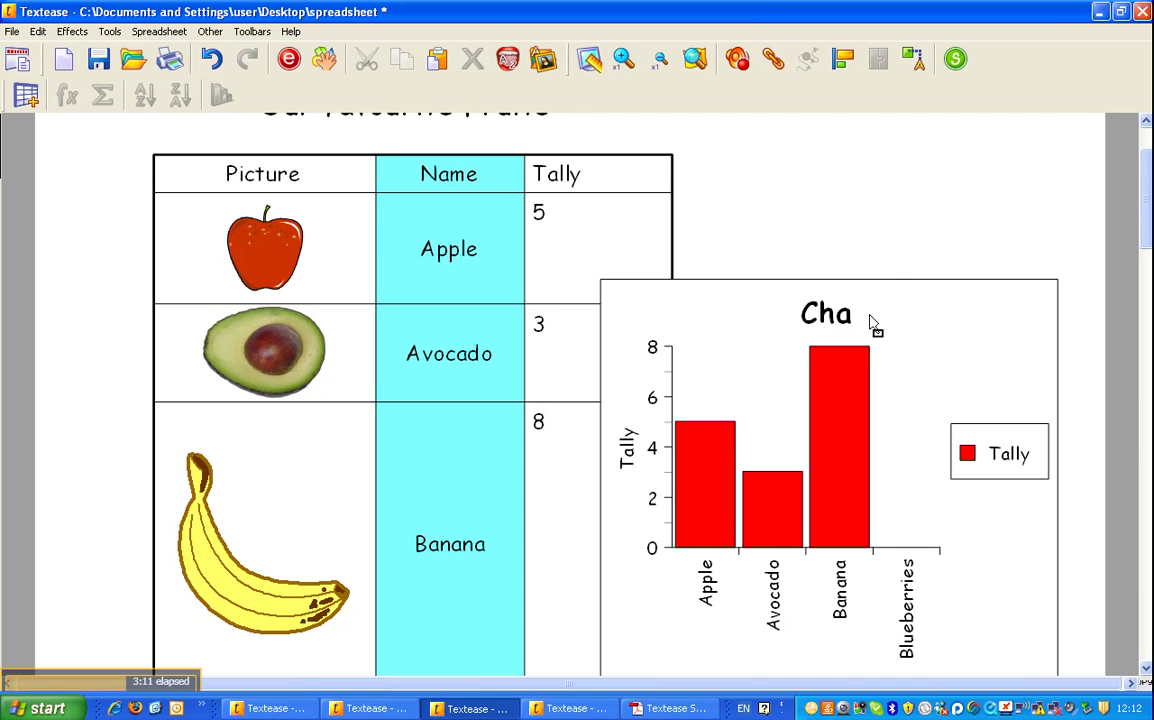
pyautogui.press('BackSpace')
pyautogui.write('Fav')
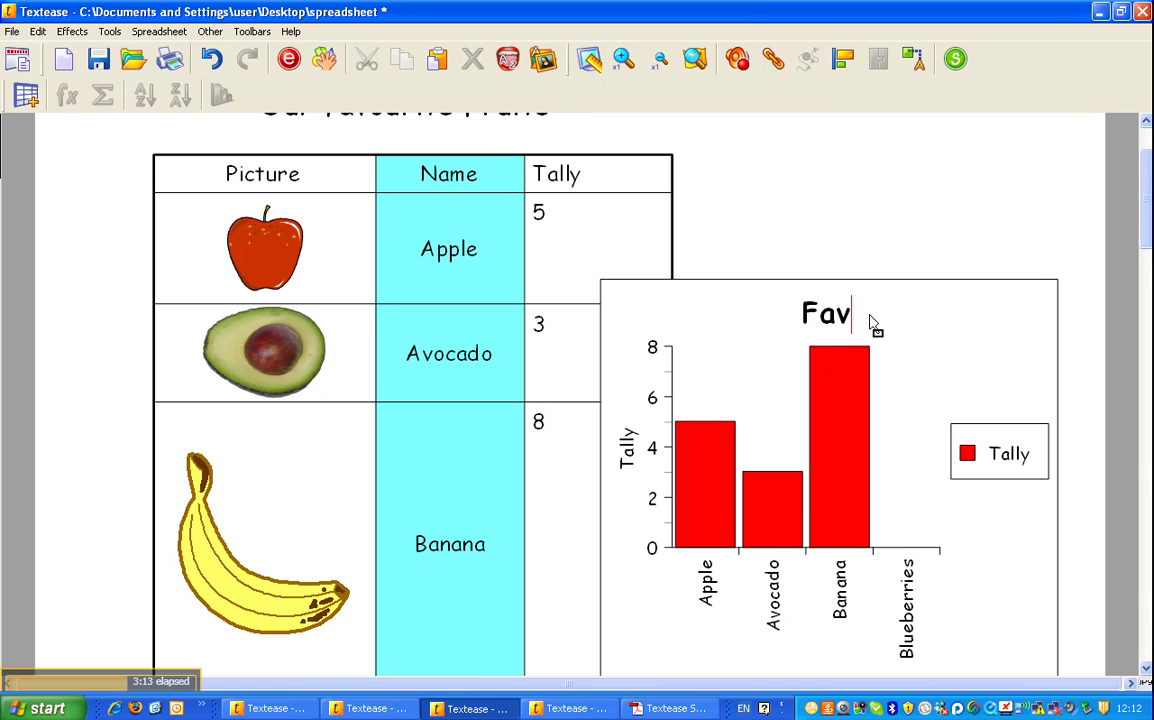
pyautogui.write('ourite ')
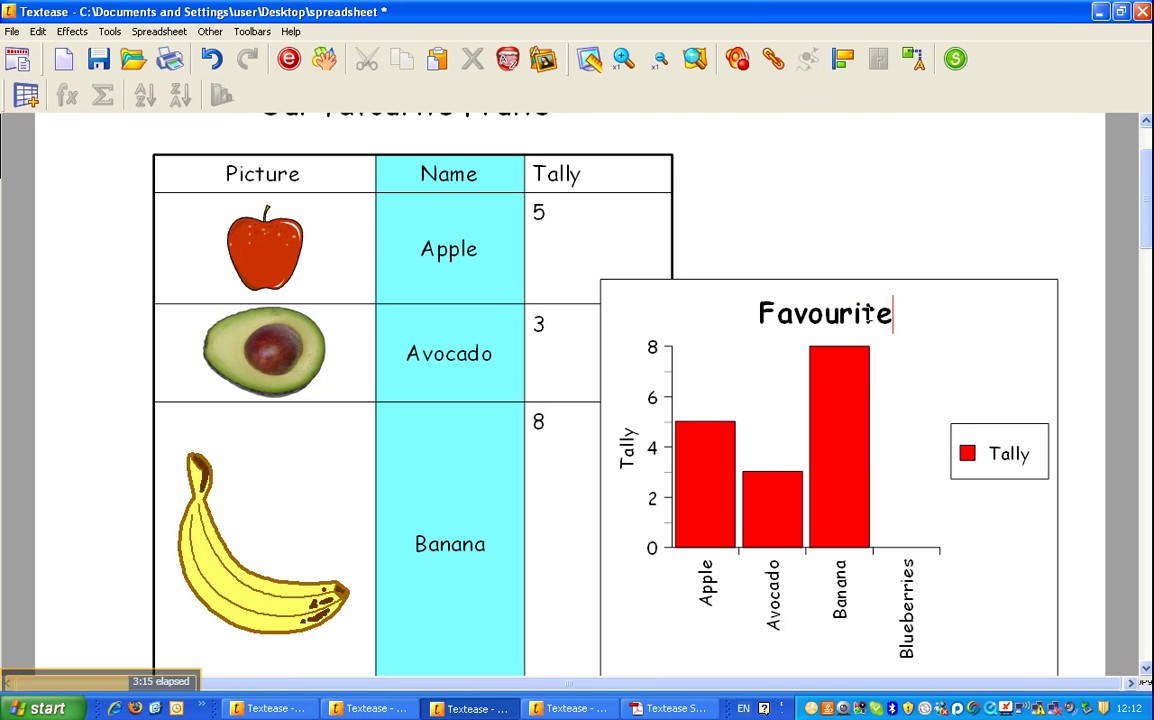
pyautogui.write('Fruits')
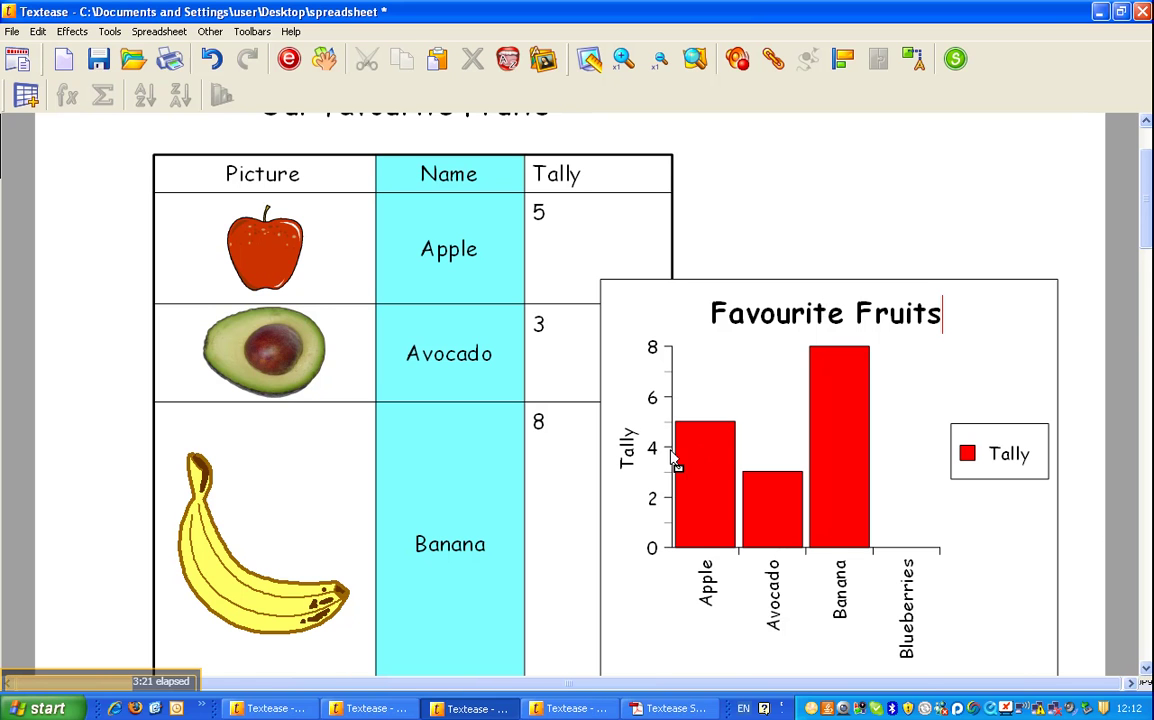
pyautogui.click(630, 437)
pyautogui.doubleClick(633, 440)
pyautogui.click(695, 570)
pyautogui.click(772, 578)
pyautogui.click(838, 584)
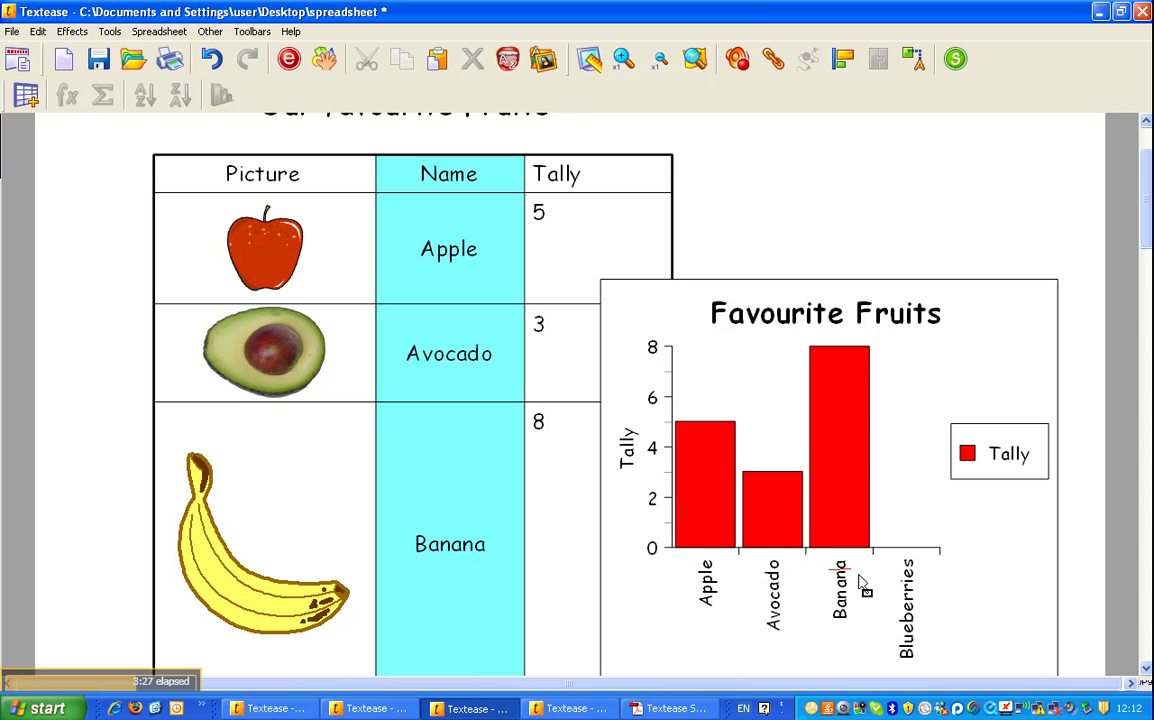
# Enter a tally of 9 for Blueberries in the table so the chart includes it
pyautogui.scroll(-1, 1095, 412)
pyautogui.scroll(-1, 1095, 412)
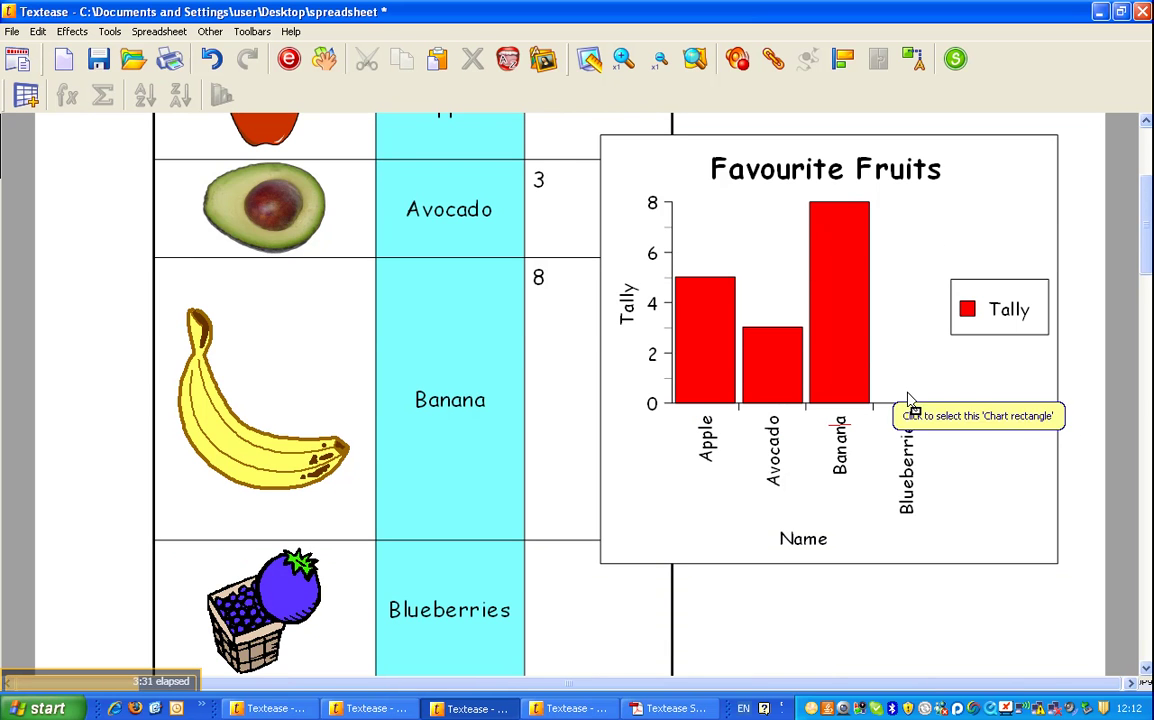
pyautogui.click(610, 610)
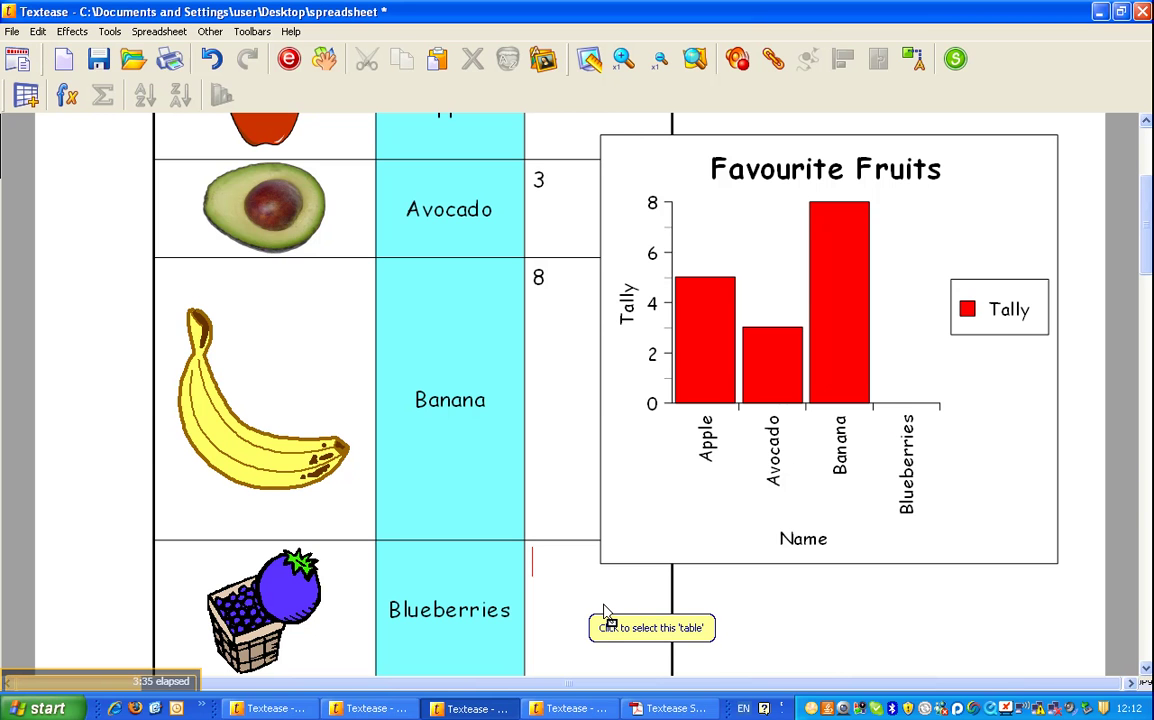
pyautogui.write('9')
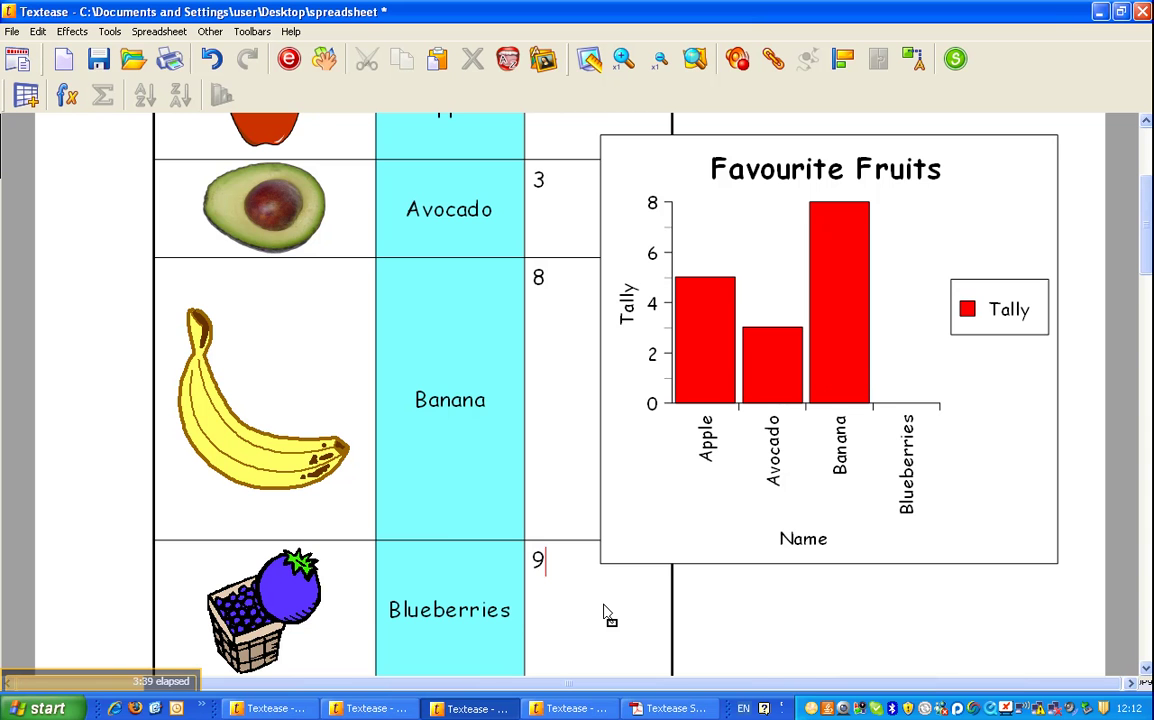
pyautogui.press('Return')
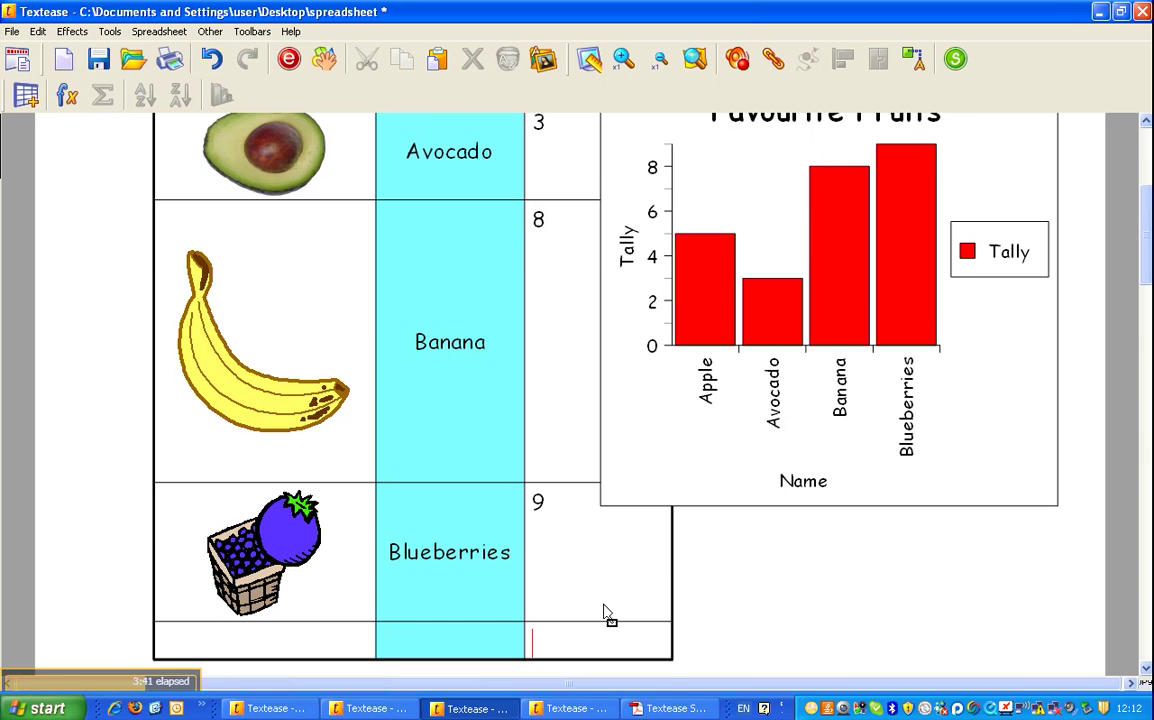
# Move the "Favourite Fruits" chart further up the page, level with the table's heading row
pyautogui.moveTo(1146, 240); pyautogui.dragTo(1148, 205)
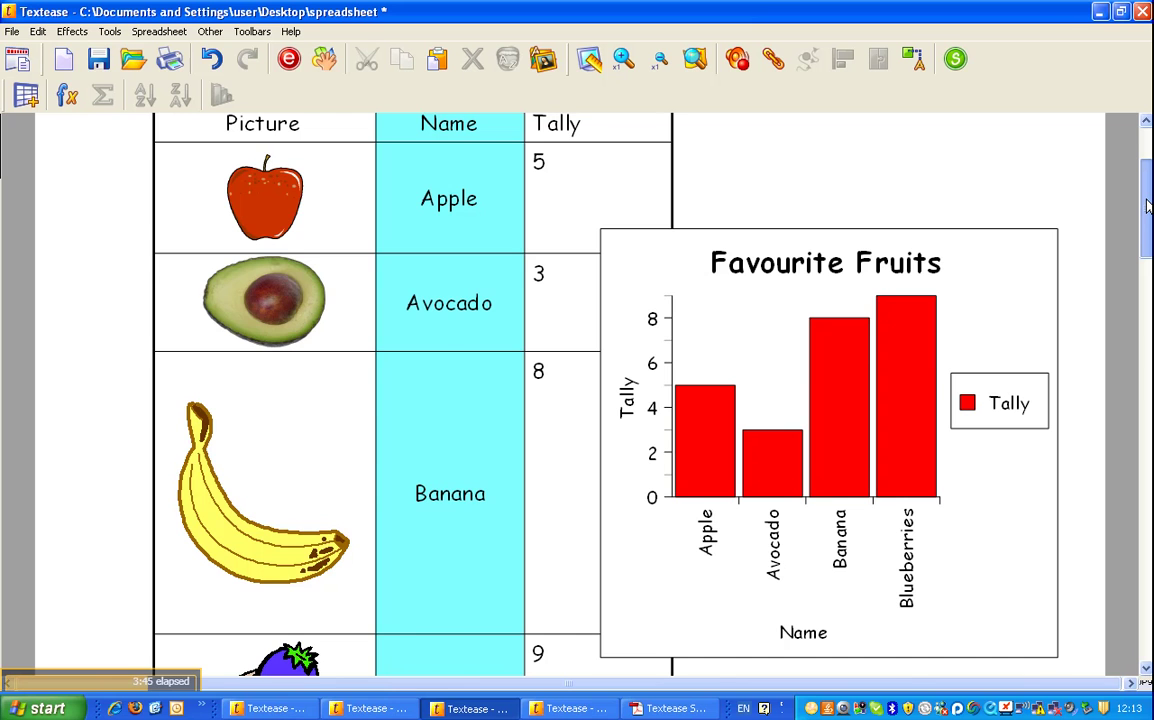
pyautogui.moveTo(1148, 205); pyautogui.dragTo(1147, 175)
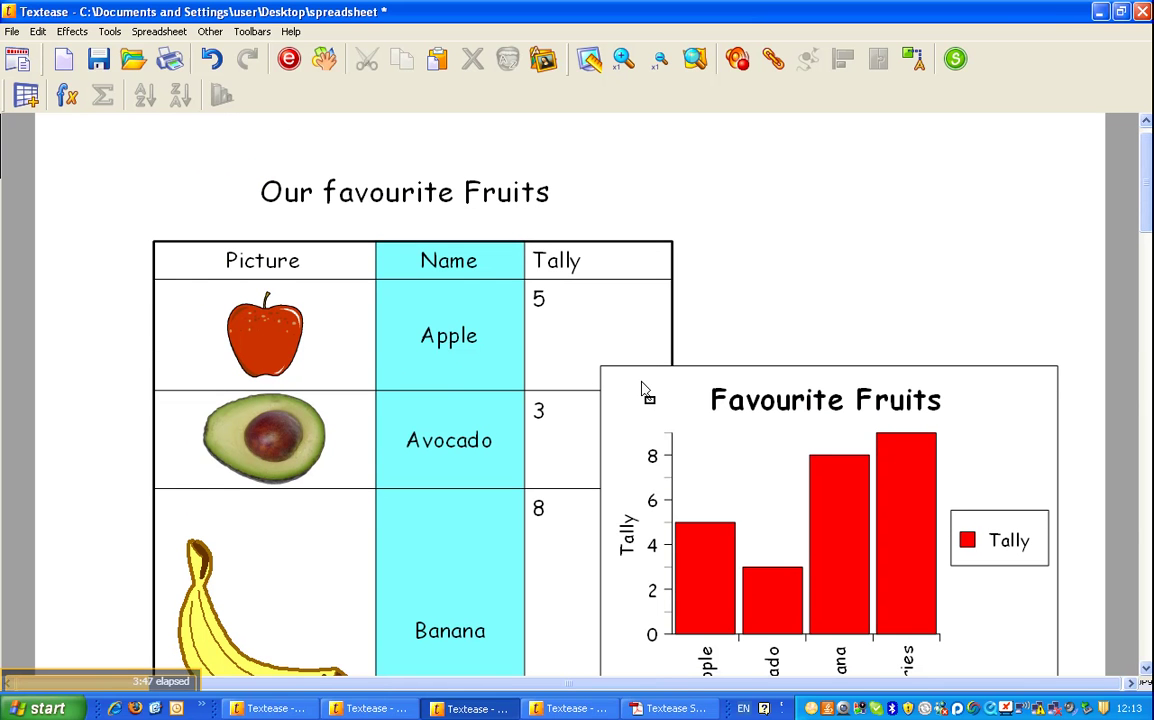
pyautogui.click(656, 437)
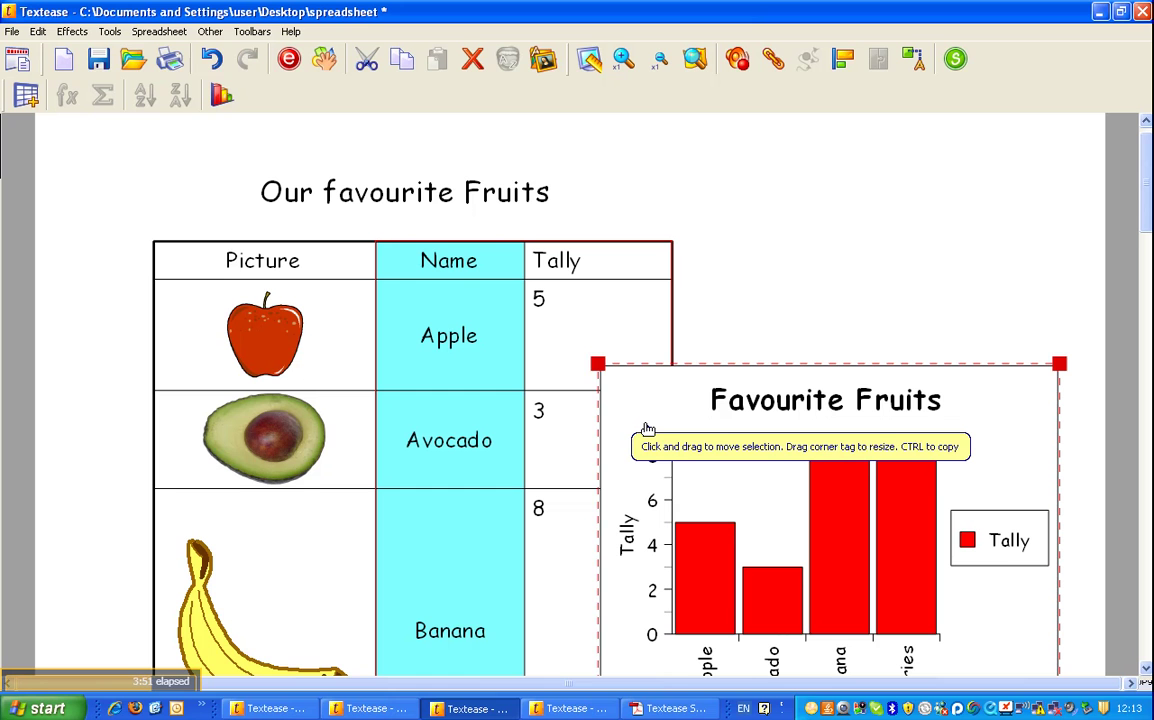
pyautogui.moveTo(647, 430); pyautogui.dragTo(626, 340)
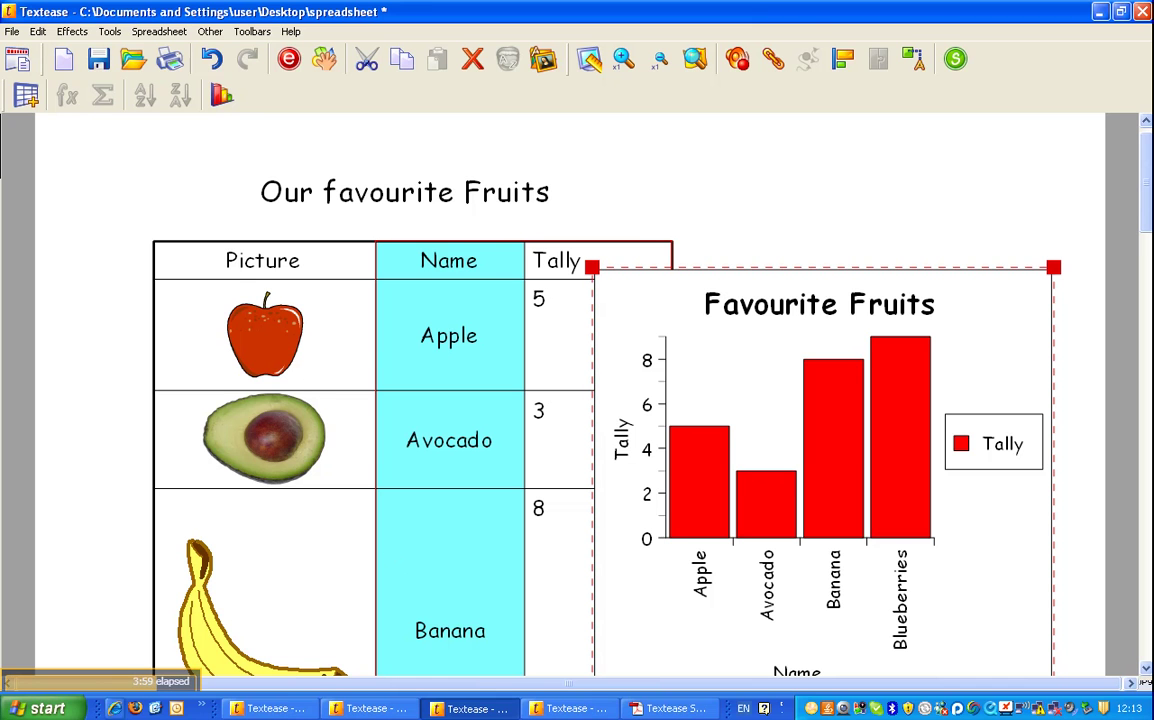
pyautogui.moveTo(86, 640)
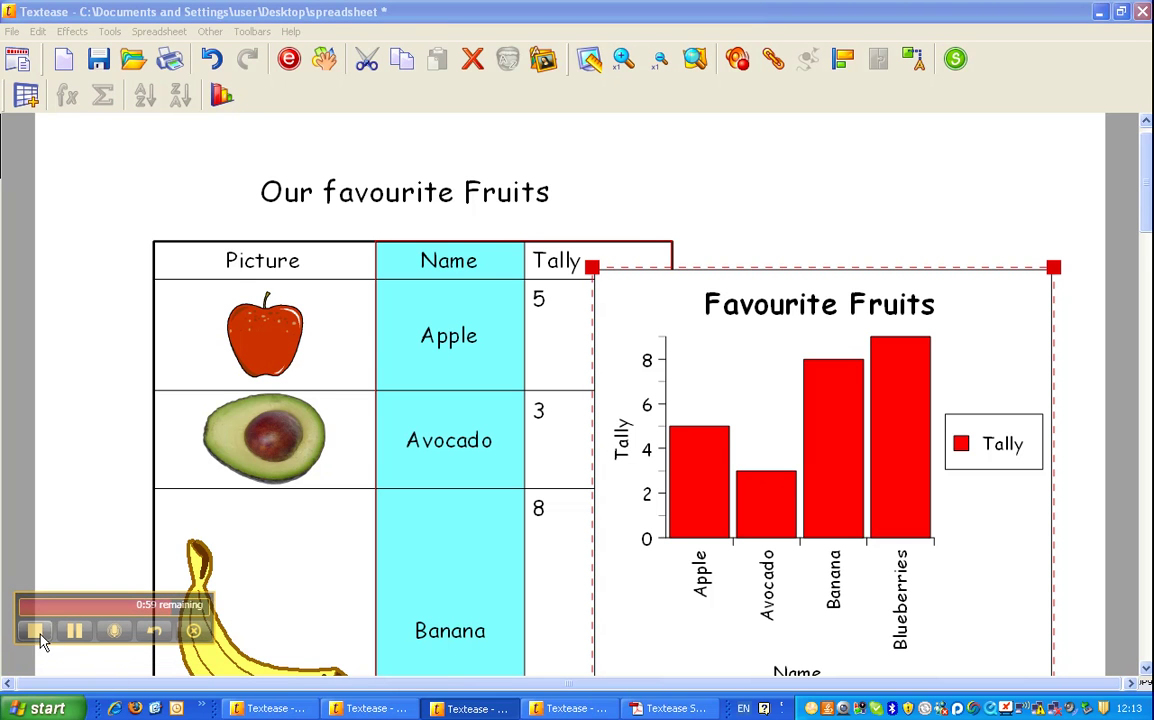